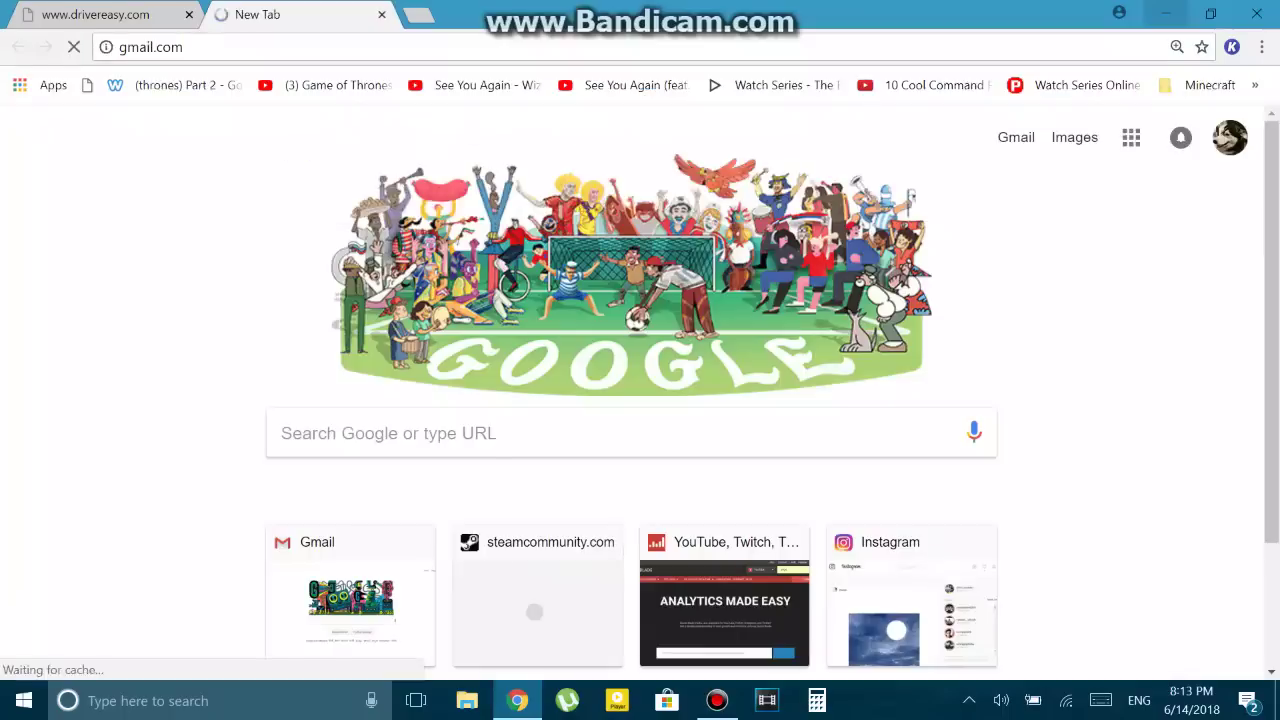
- Load google.co.in in a new tab, view the Gmail inbox, and close both pages
{"action": "key", "text": "ctrl+t"}
{"action": "type", "text": "google.co.in"}
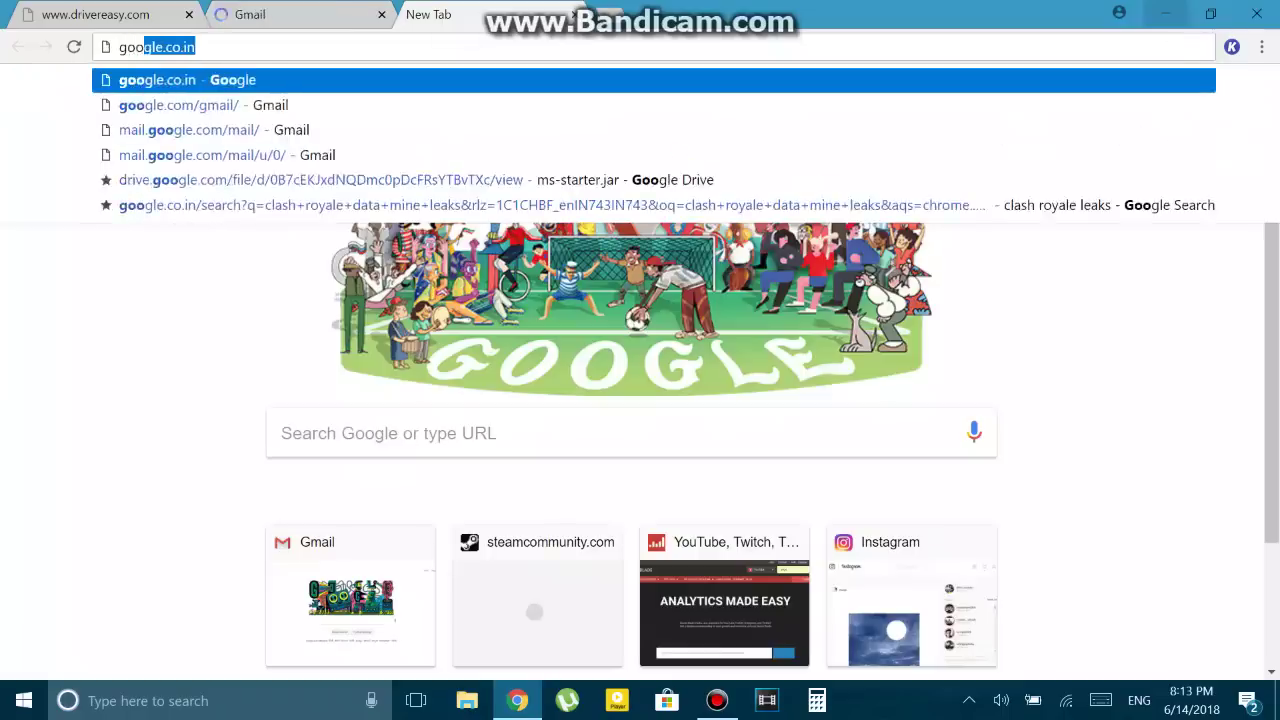
{"action": "key", "text": "Return"}
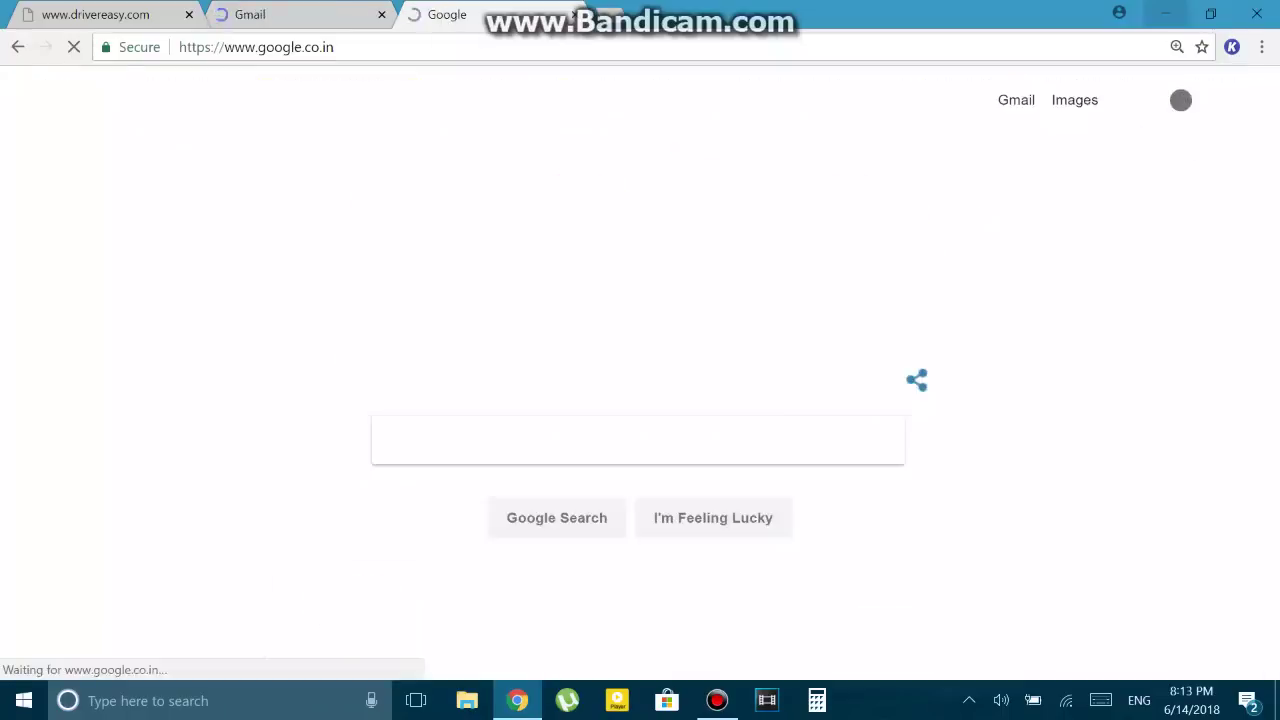
{"action": "left_click", "coordinate": [310, 15]}
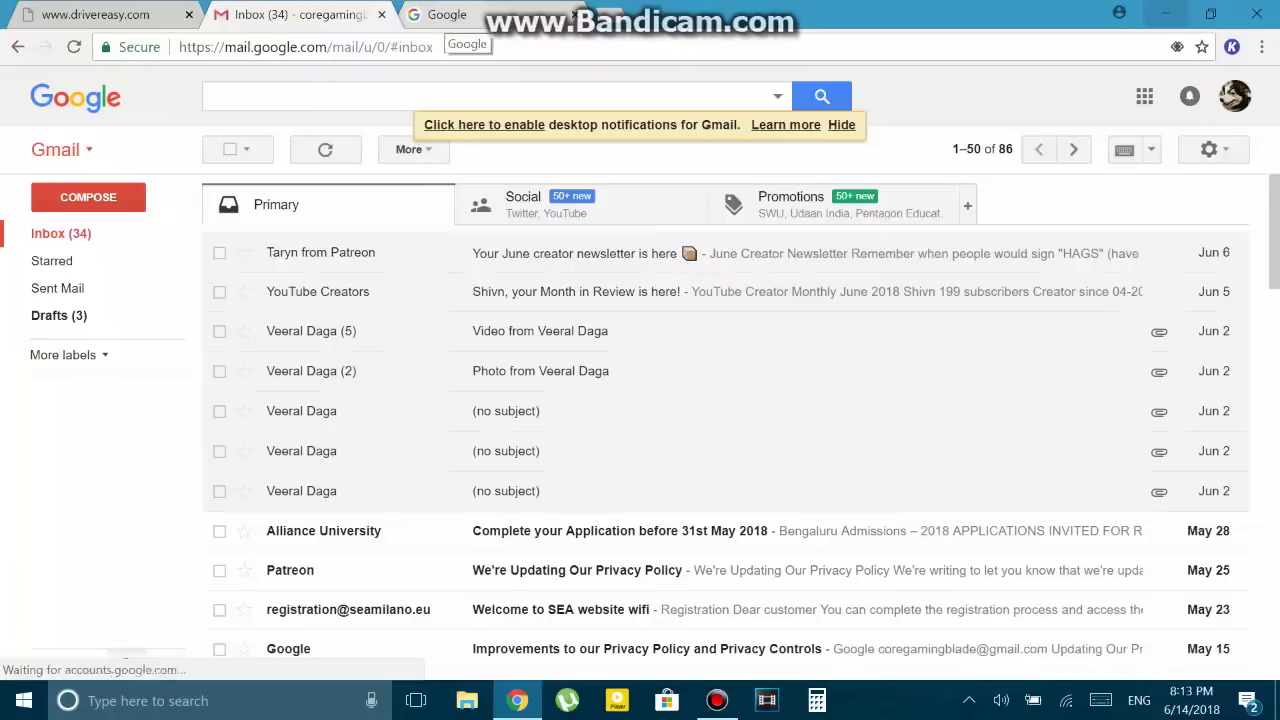
{"action": "left_click", "coordinate": [472, 15]}
{"action": "left_click", "coordinate": [381, 14]}
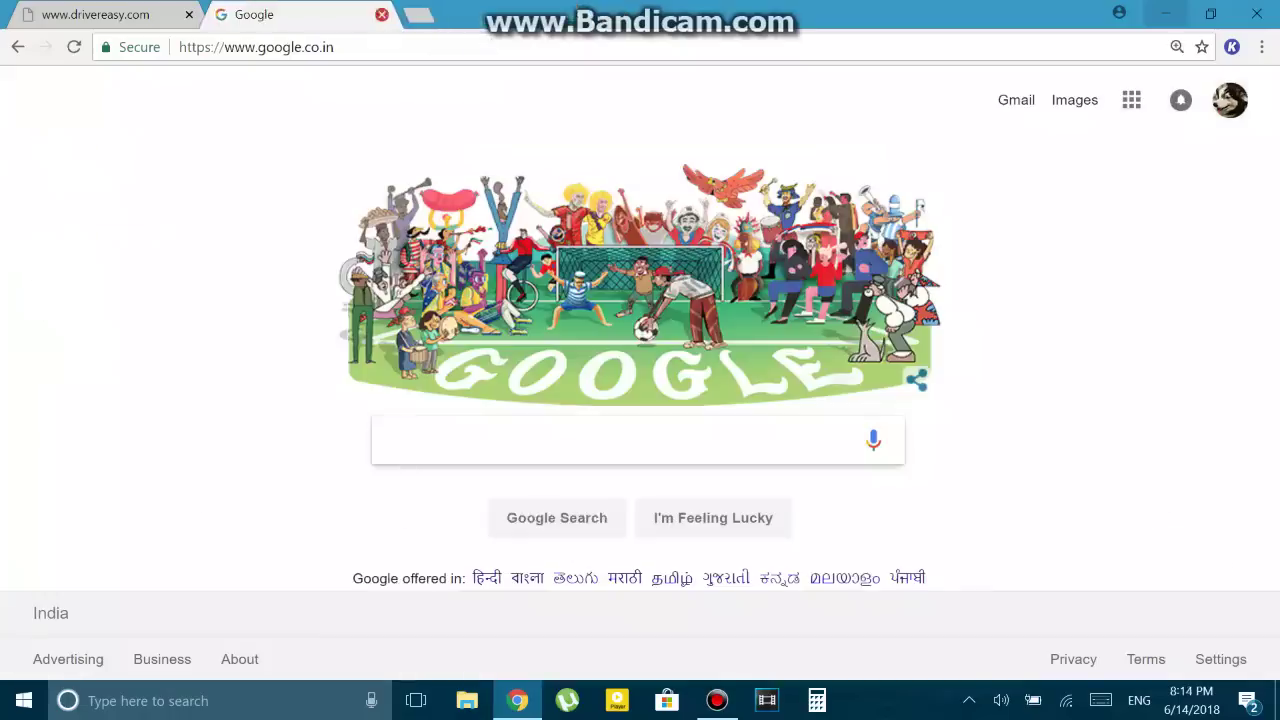
{"action": "left_click", "coordinate": [381, 14]}
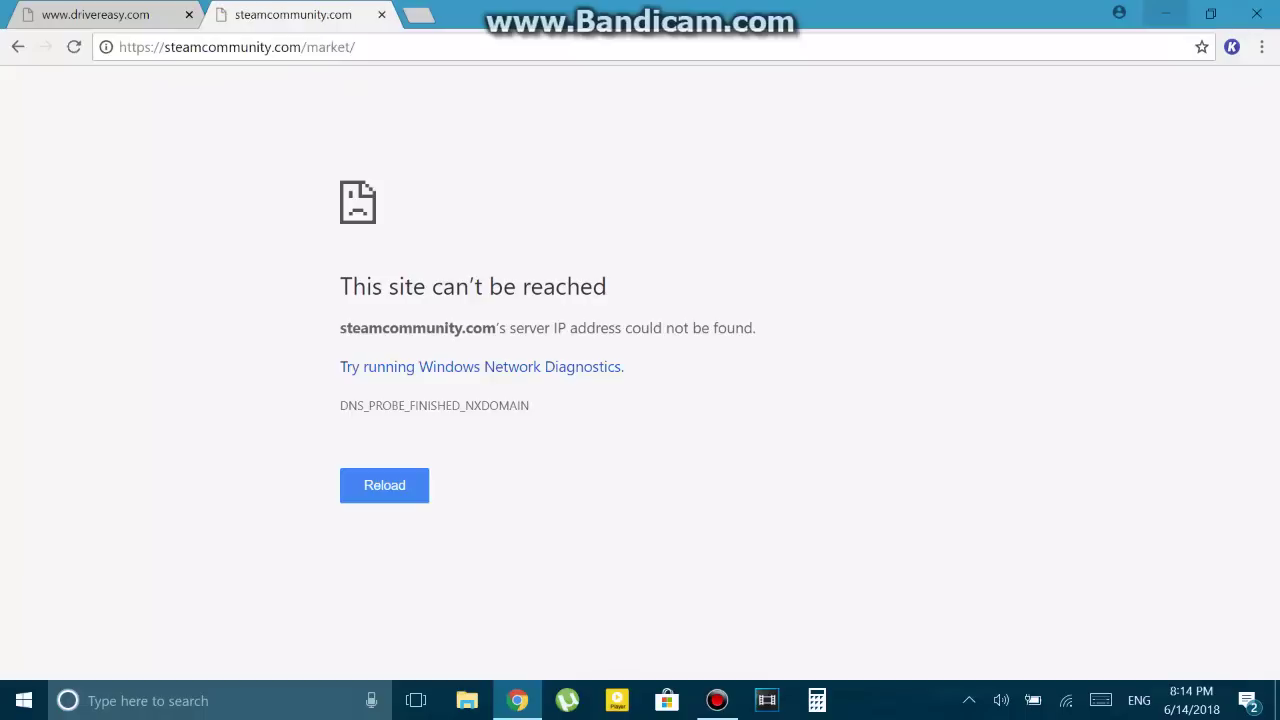
- Open Social Blade and Instagram in separate new tabs to test whether they load, and close both
{"action": "left_click", "coordinate": [418, 14]}
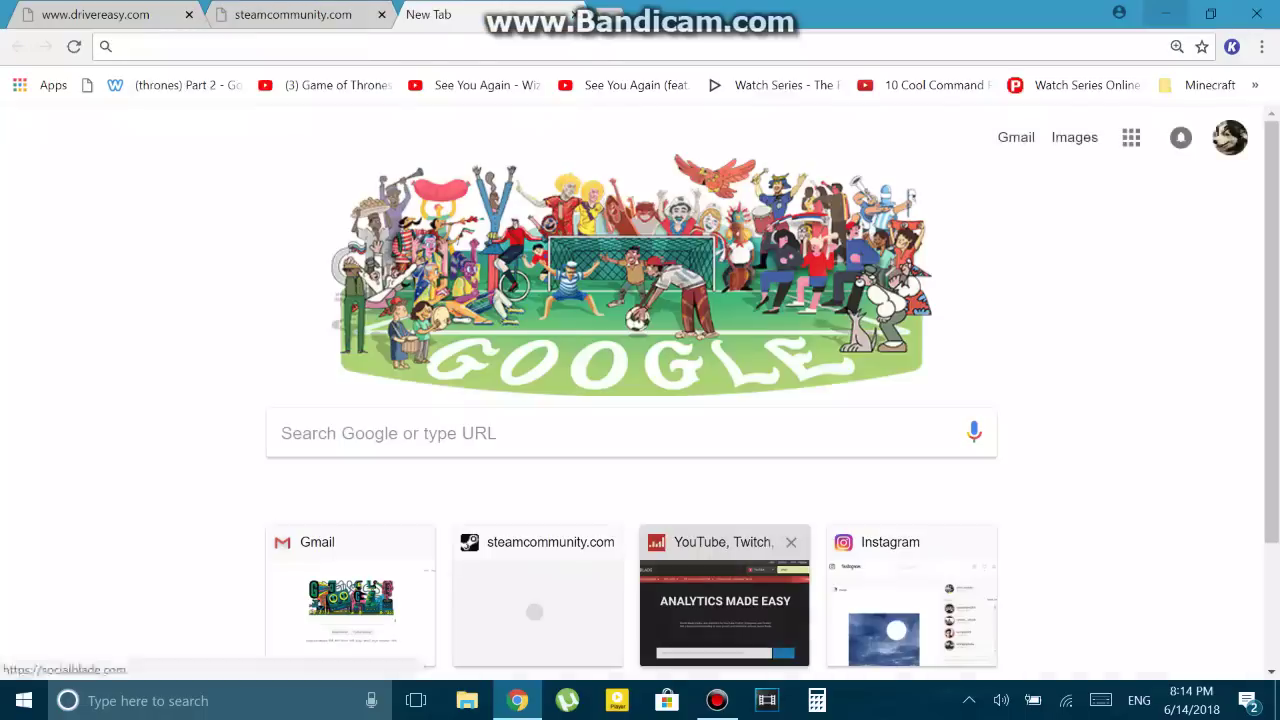
{"action": "left_click", "coordinate": [724, 600]}
{"action": "left_click", "coordinate": [608, 14]}
{"action": "left_click", "coordinate": [911, 600]}
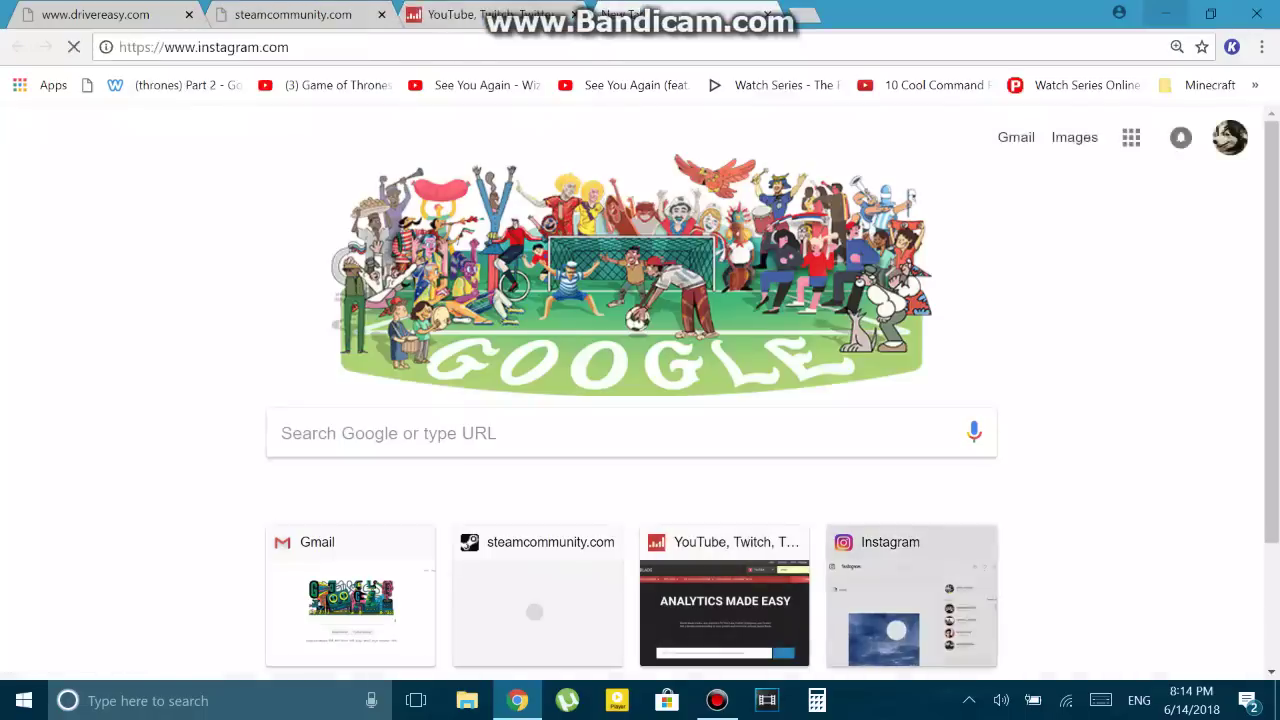
{"action": "left_click", "coordinate": [490, 14]}
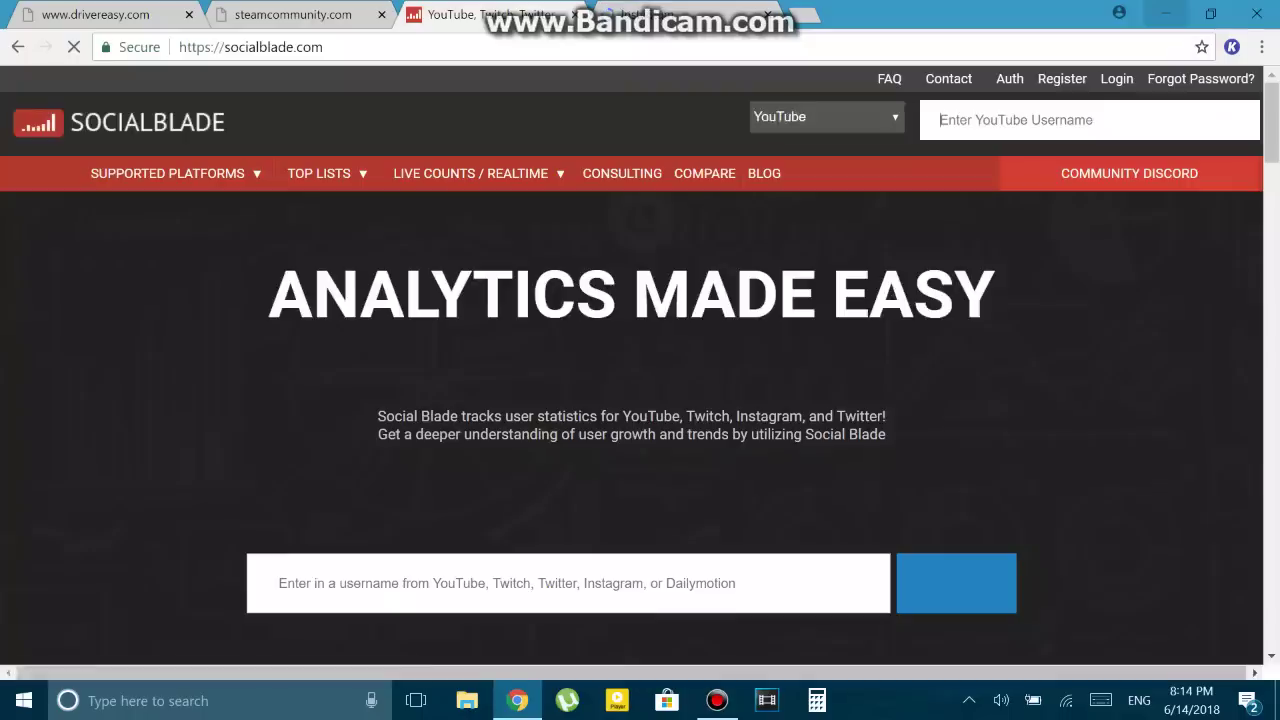
{"action": "left_click", "coordinate": [574, 14]}
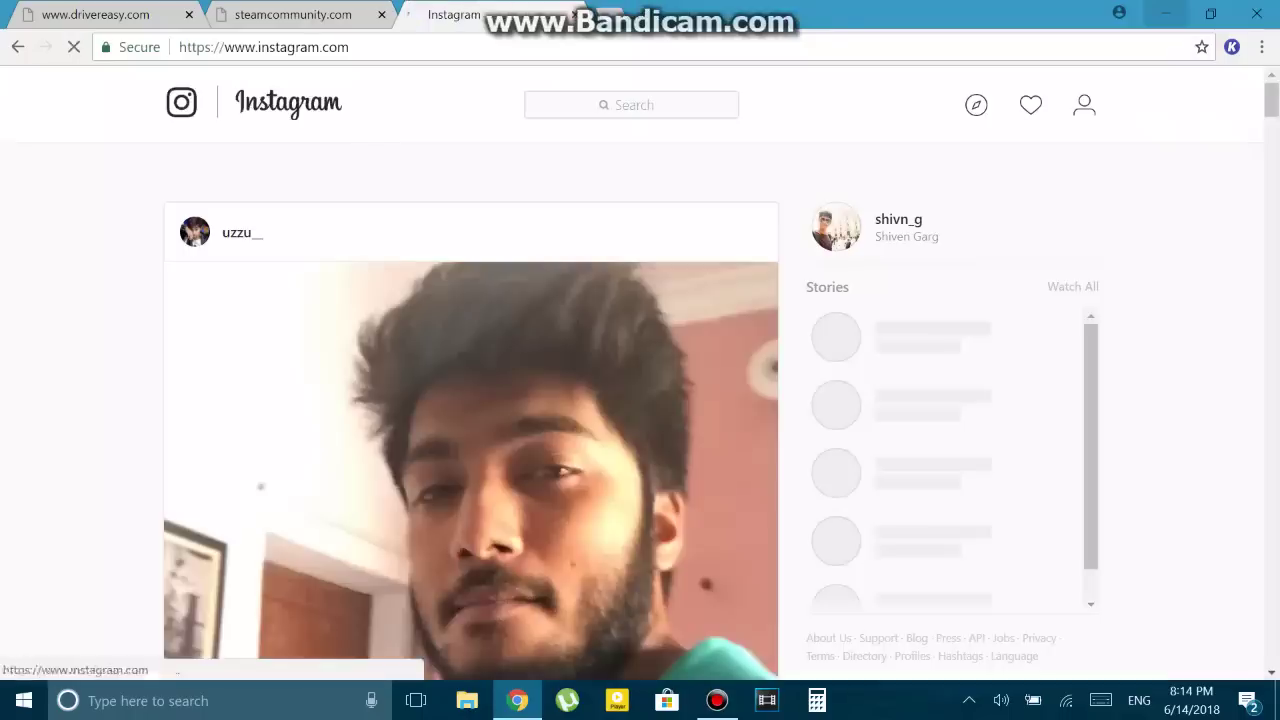
{"action": "key", "text": "ctrl+w"}
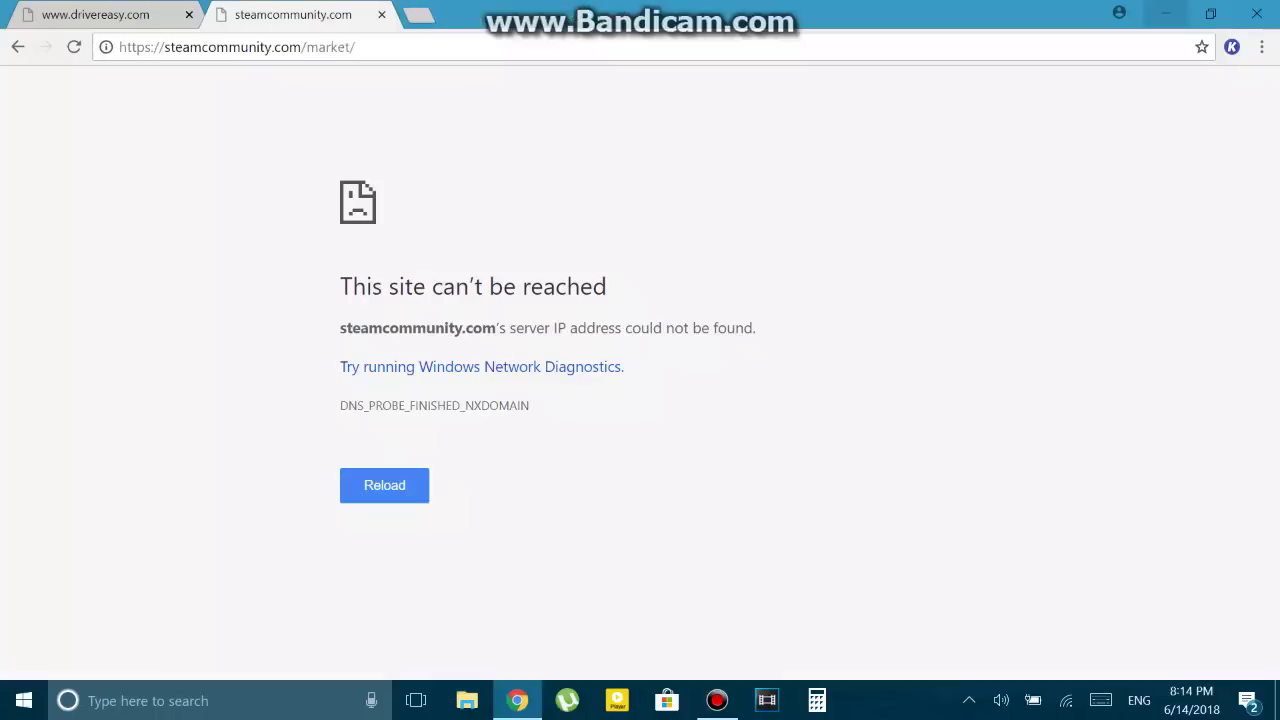
- Examine the steamcommunity.com market address, and open the Zoho and eBay shortcut sites in separate new tabs to test whether they load
{"action": "left_click_drag", "start_coordinate": [118, 47], "coordinate": [357, 47]}
{"action": "left_click", "coordinate": [357, 47]}
{"action": "key", "text": "ctrl+t"}
{"action": "scroll", "coordinate": [540, 560], "scroll_direction": "down", "scroll_amount": 2}
{"action": "left_click", "coordinate": [540, 600]}
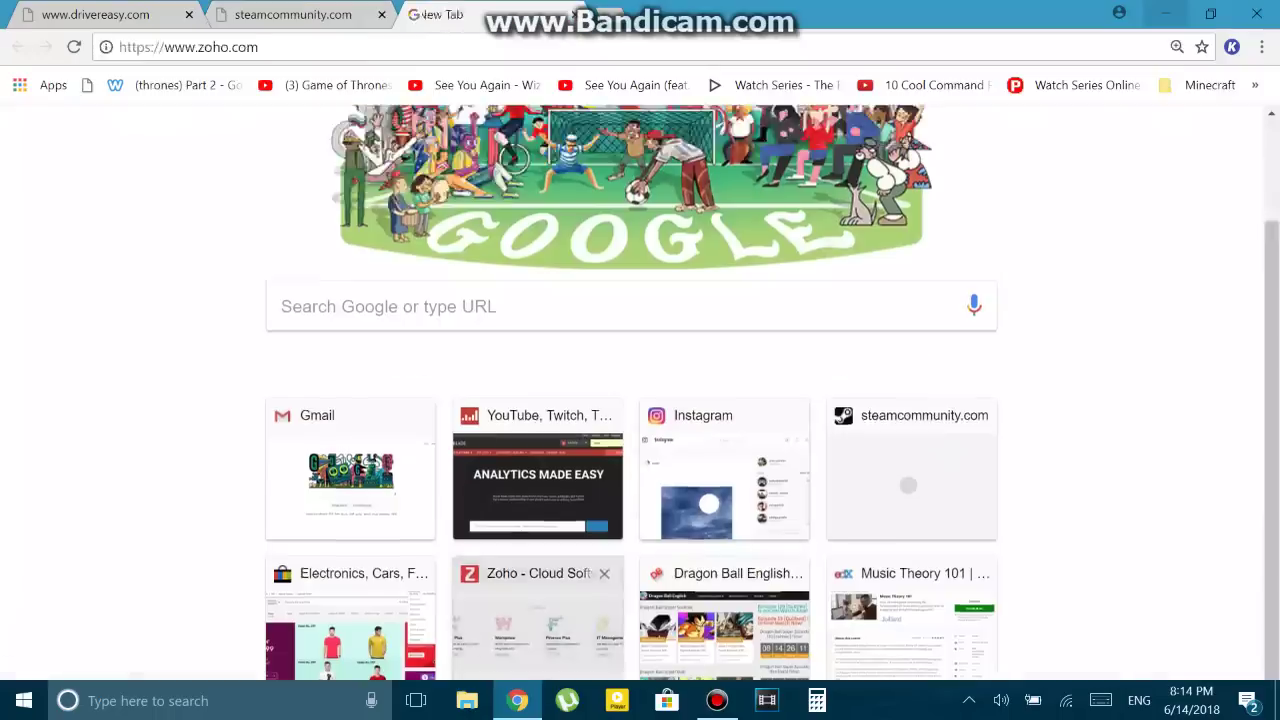
{"action": "key", "text": "ctrl+t"}
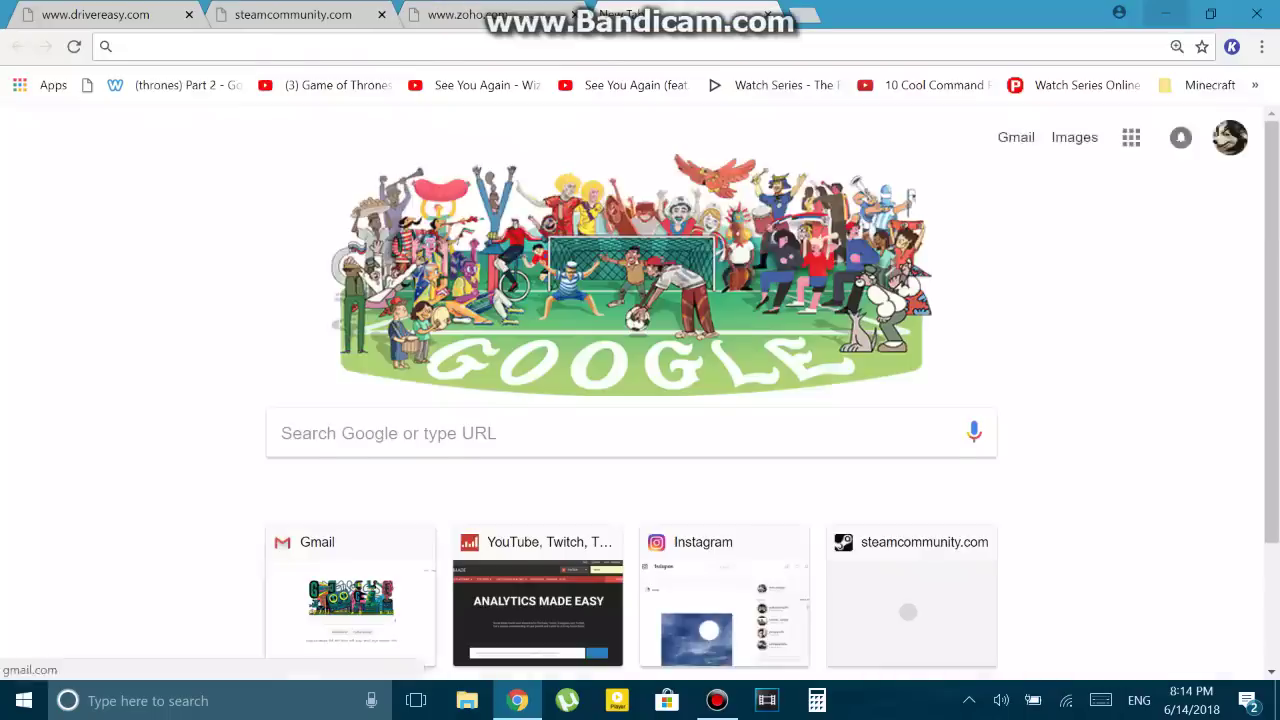
{"action": "scroll", "coordinate": [350, 600], "scroll_direction": "down", "scroll_amount": 2}
{"action": "left_click", "coordinate": [350, 600]}
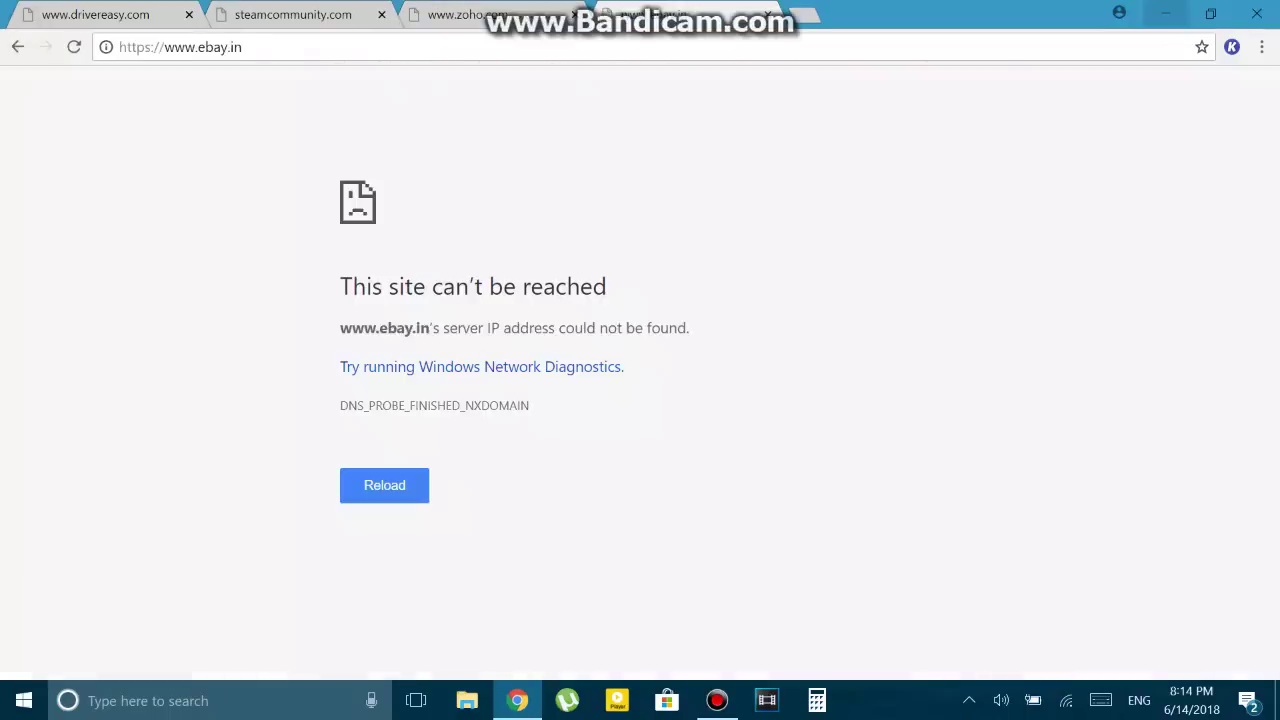
- Close all remaining browser tabs, including the steamcommunity.com, Zoho and eBay pages
{"action": "left_click", "coordinate": [175, 14]}
{"action": "left_click", "coordinate": [189, 14]}
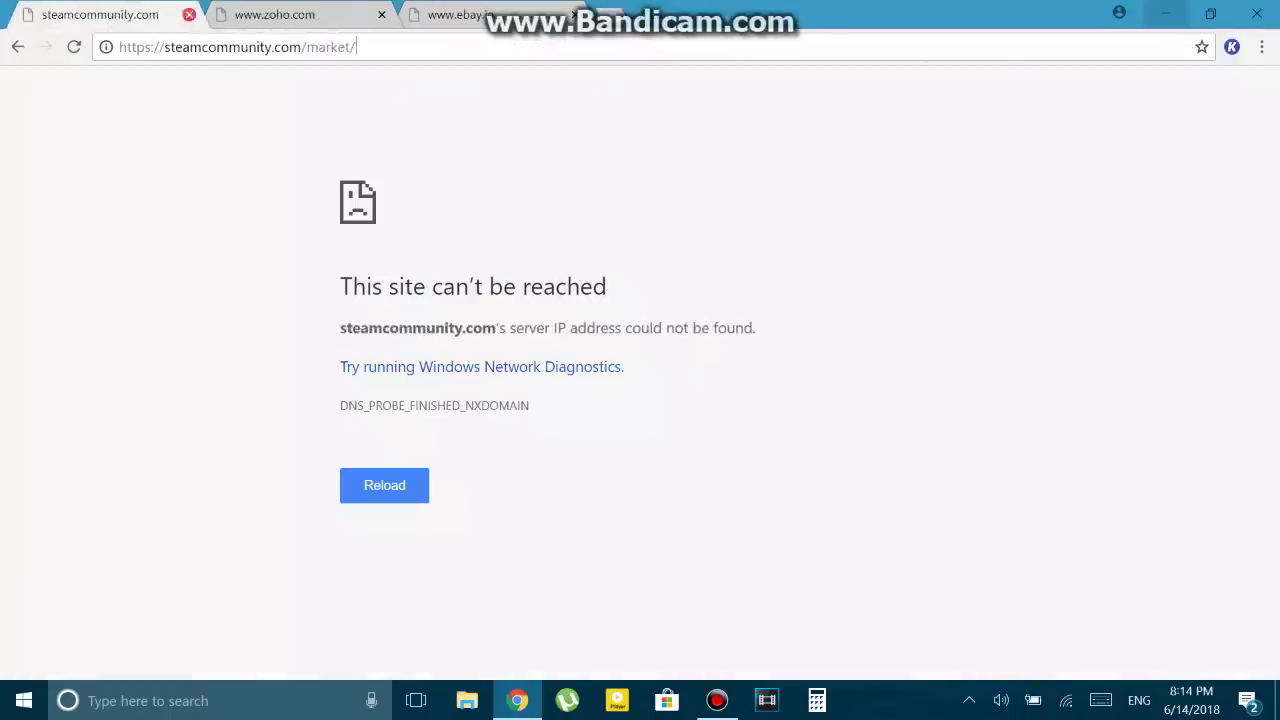
{"action": "left_click", "coordinate": [189, 14]}
{"action": "left_click", "coordinate": [189, 14]}
{"action": "left_click", "coordinate": [189, 14]}
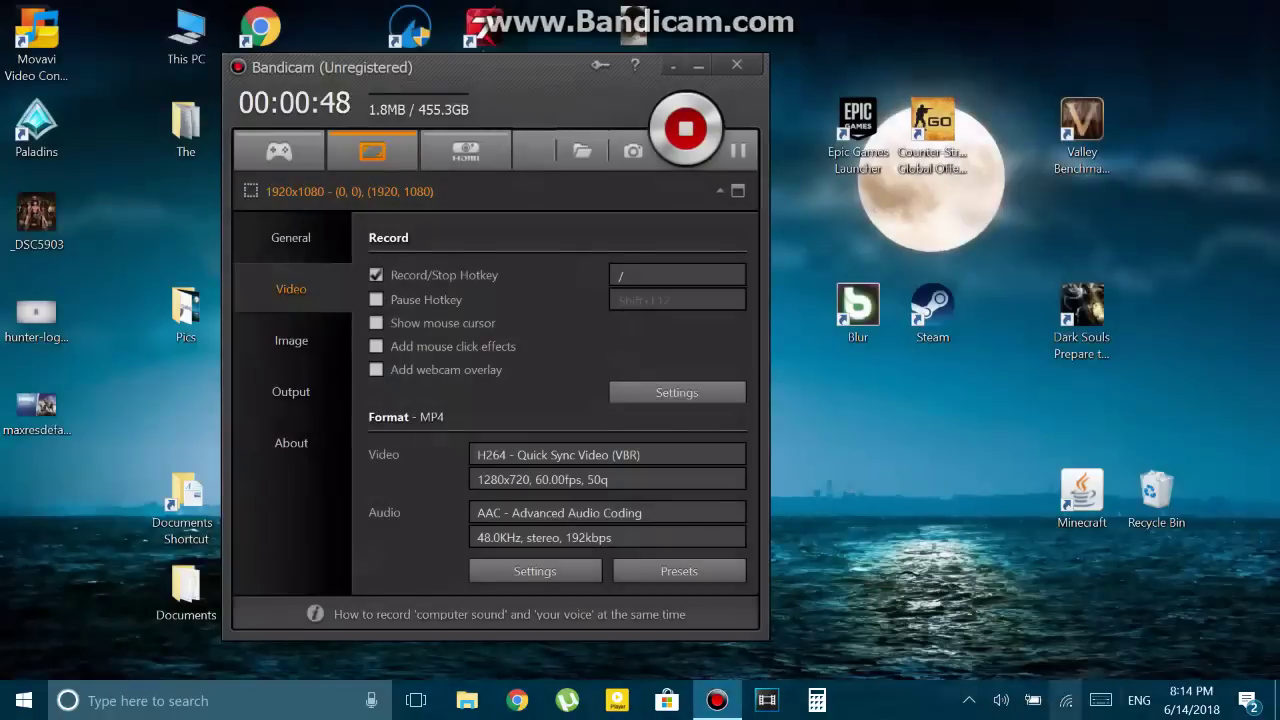
- Open the Network and Sharing Center and go to its adapter settings
{"action": "right_click", "coordinate": [1066, 700]}
{"action": "left_click", "coordinate": [1130, 697]}
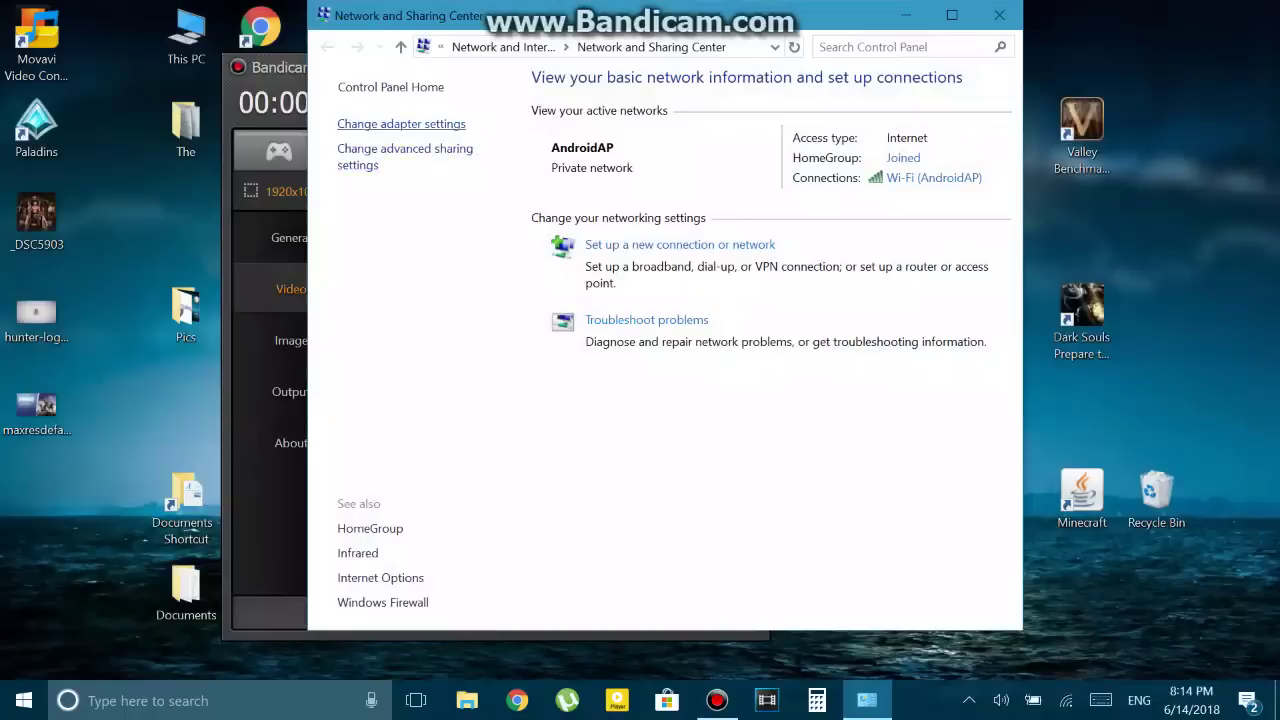
{"action": "left_click", "coordinate": [401, 124]}
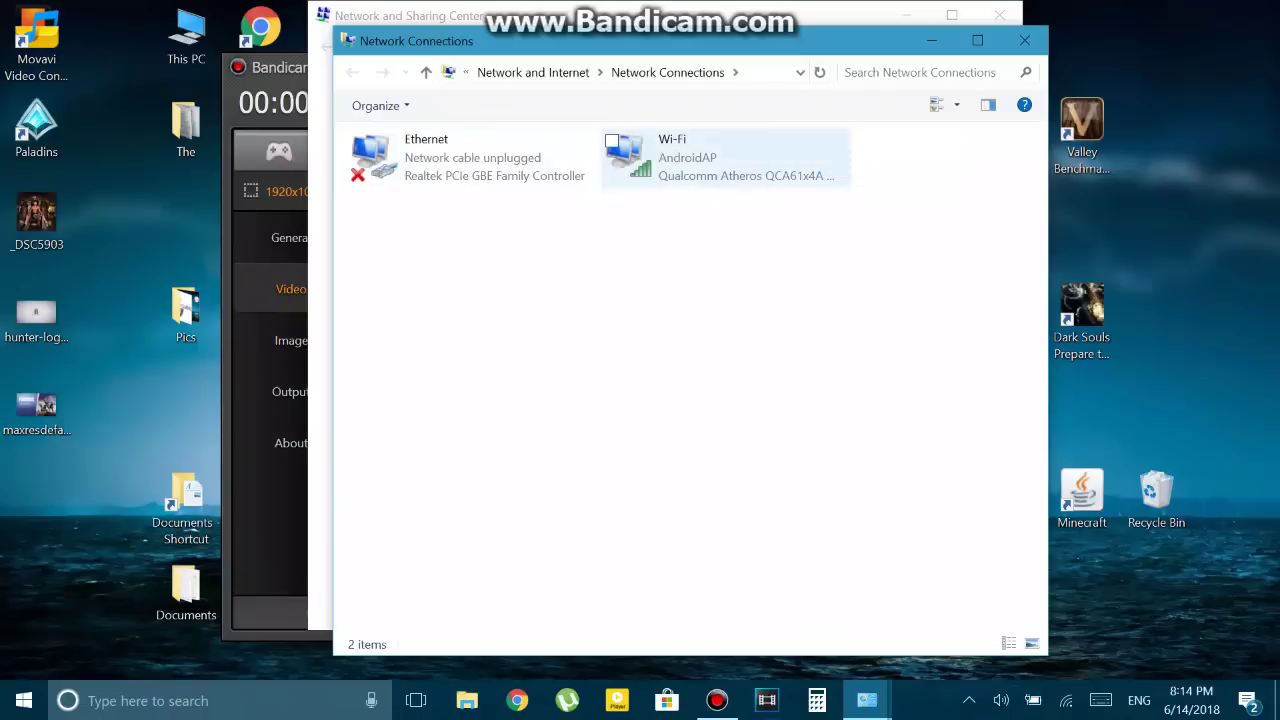
- Open the Internet Protocol Version 4 (TCP/IPv4) properties of the Wi-Fi connection
{"action": "left_click", "coordinate": [726, 158]}
{"action": "right_click", "coordinate": [663, 161]}
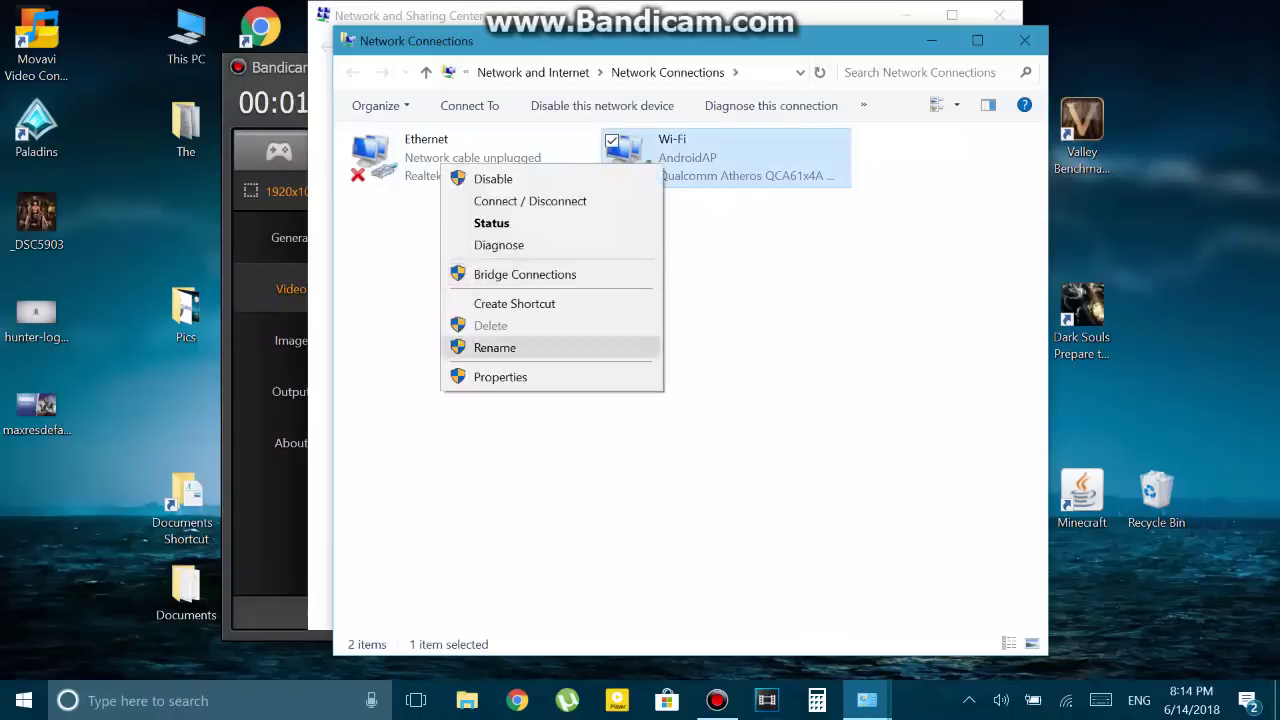
{"action": "left_click", "coordinate": [552, 377]}
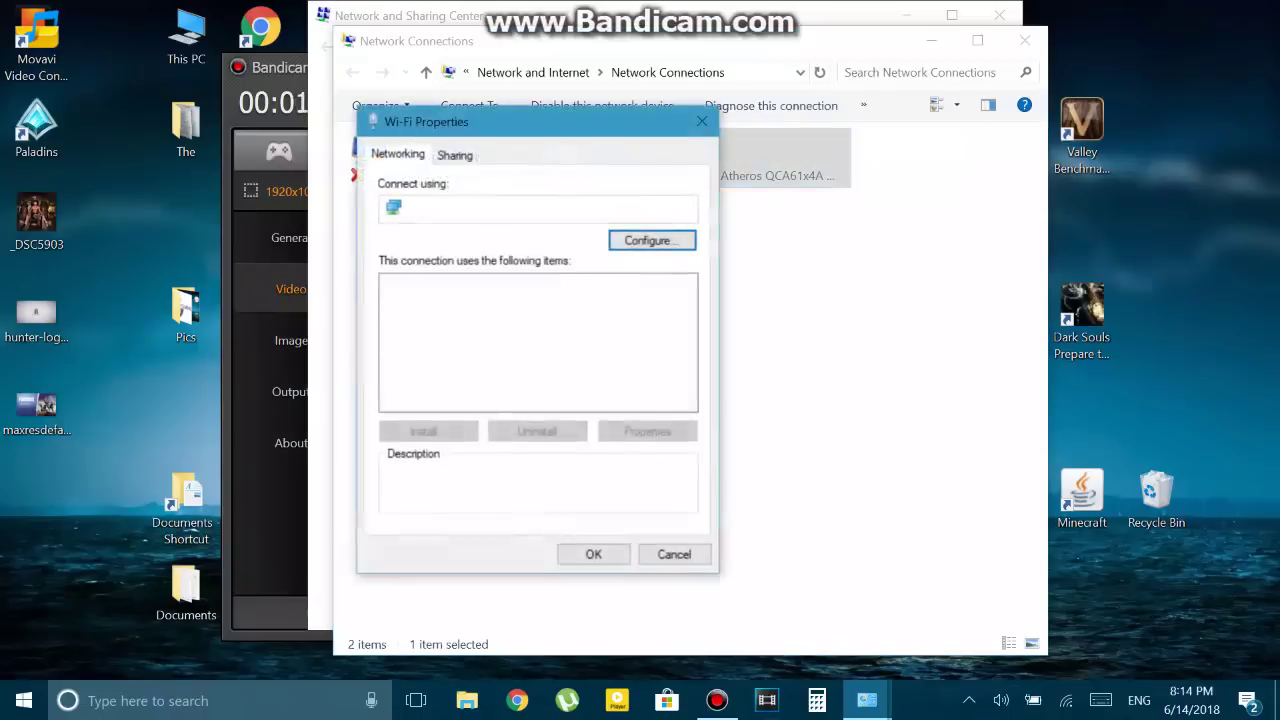
{"action": "left_click_drag", "start_coordinate": [550, 121], "coordinate": [599, 96]}
{"action": "scroll", "coordinate": [586, 316], "scroll_direction": "down", "scroll_amount": 1}
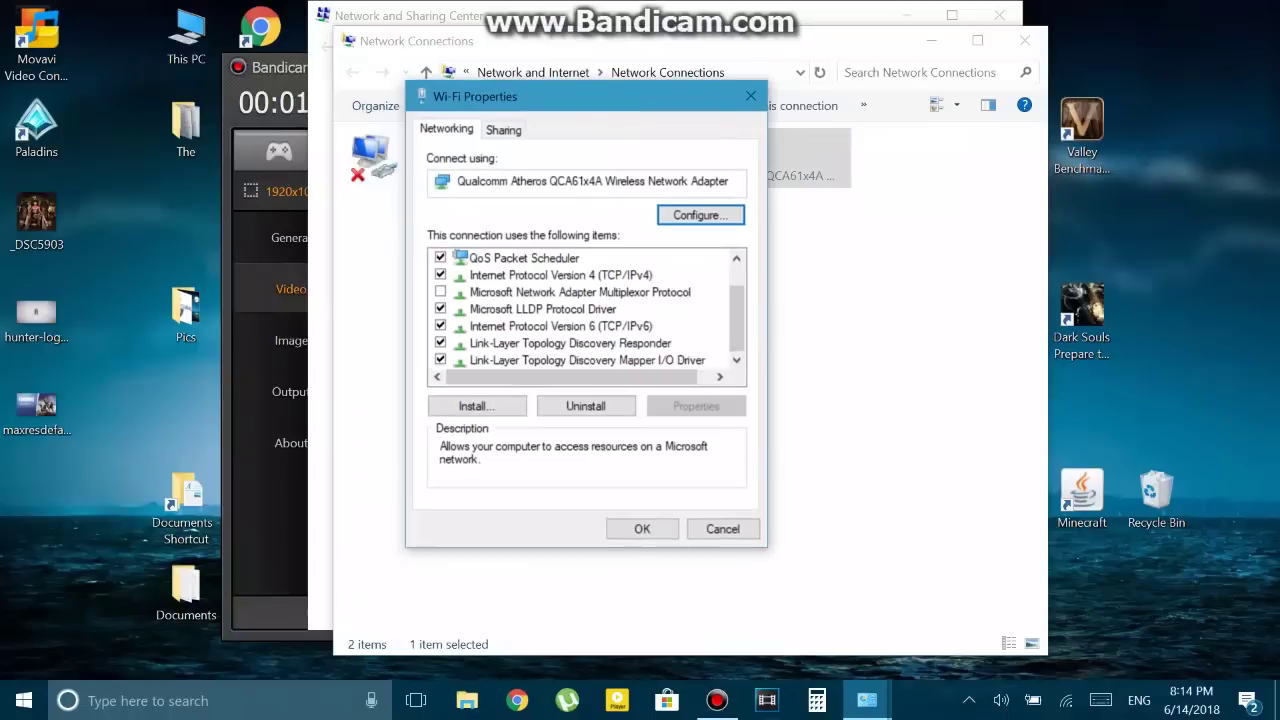
{"action": "double_click", "coordinate": [561, 275]}
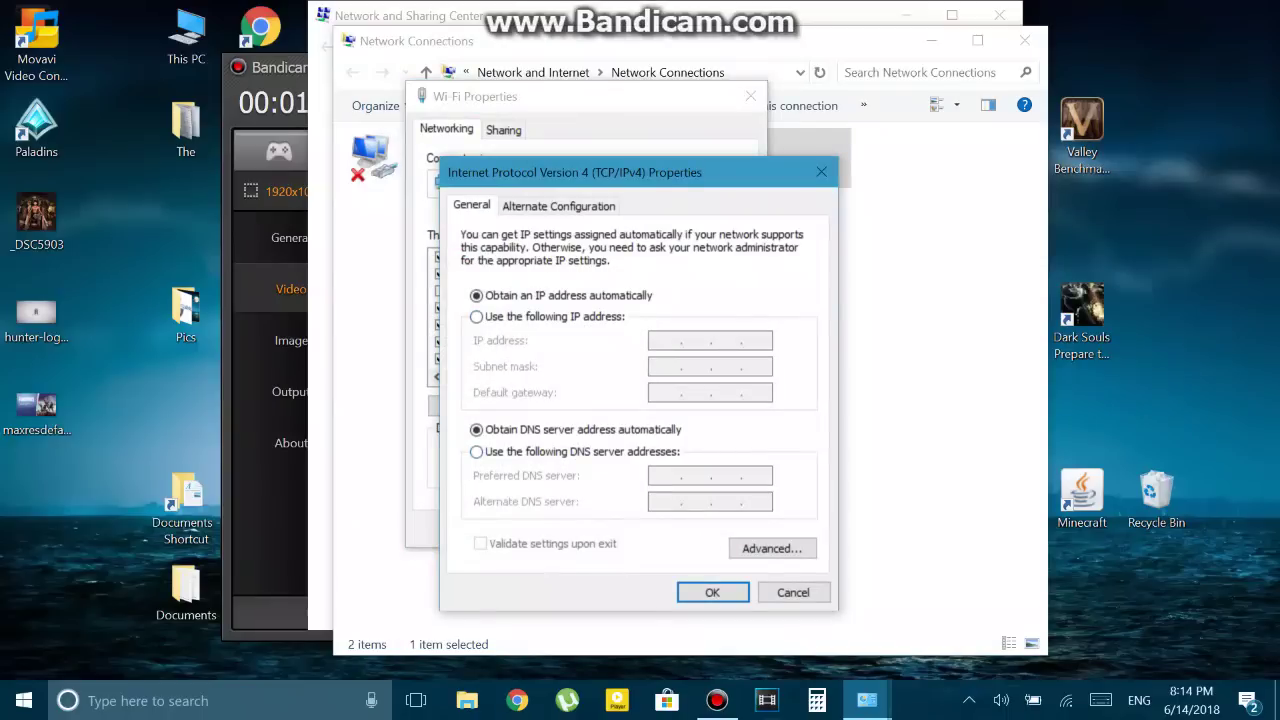
- Set custom DNS servers for IPv4, with 8.8.8.8 as preferred and 8.8.4.4 as alternate, and confirm the settings
{"action": "left_click", "coordinate": [477, 452]}
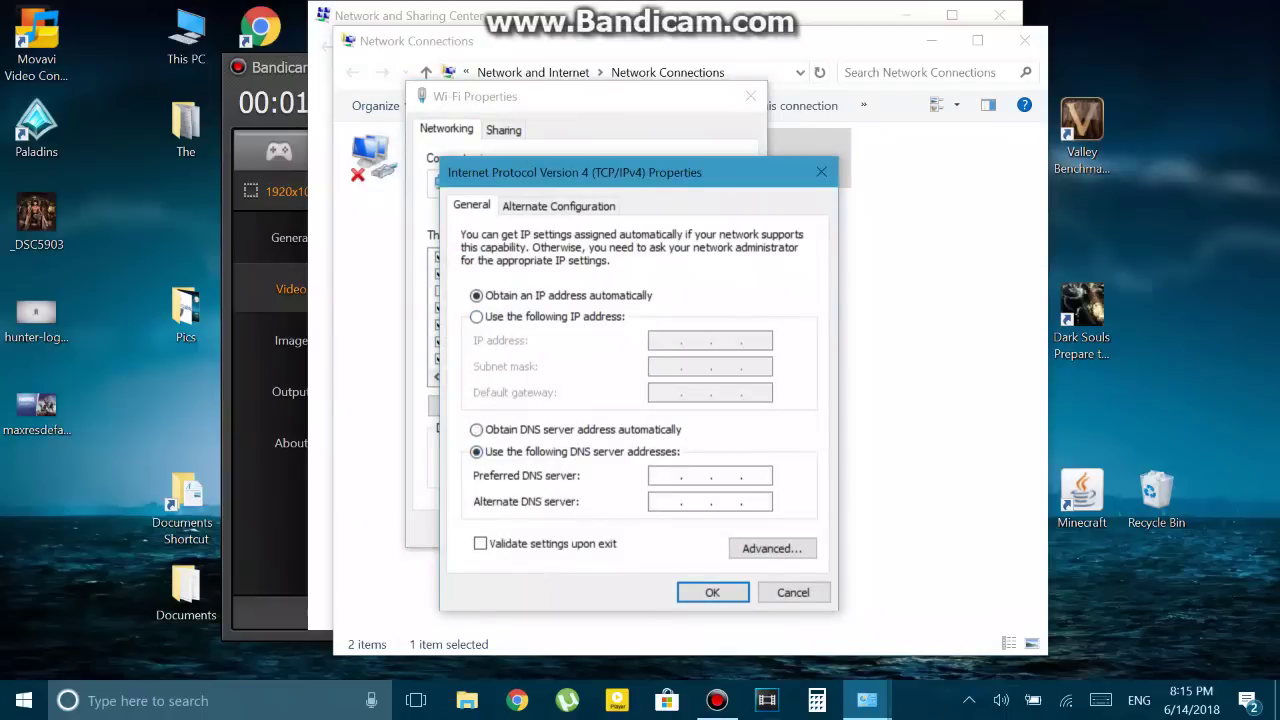
{"action": "type", "text": "8.8.8.8"}
{"action": "key", "text": "Tab"}
{"action": "type", "text": "8.8.4.4"}
{"action": "key", "text": "Return"}
{"action": "key", "text": "Return"}
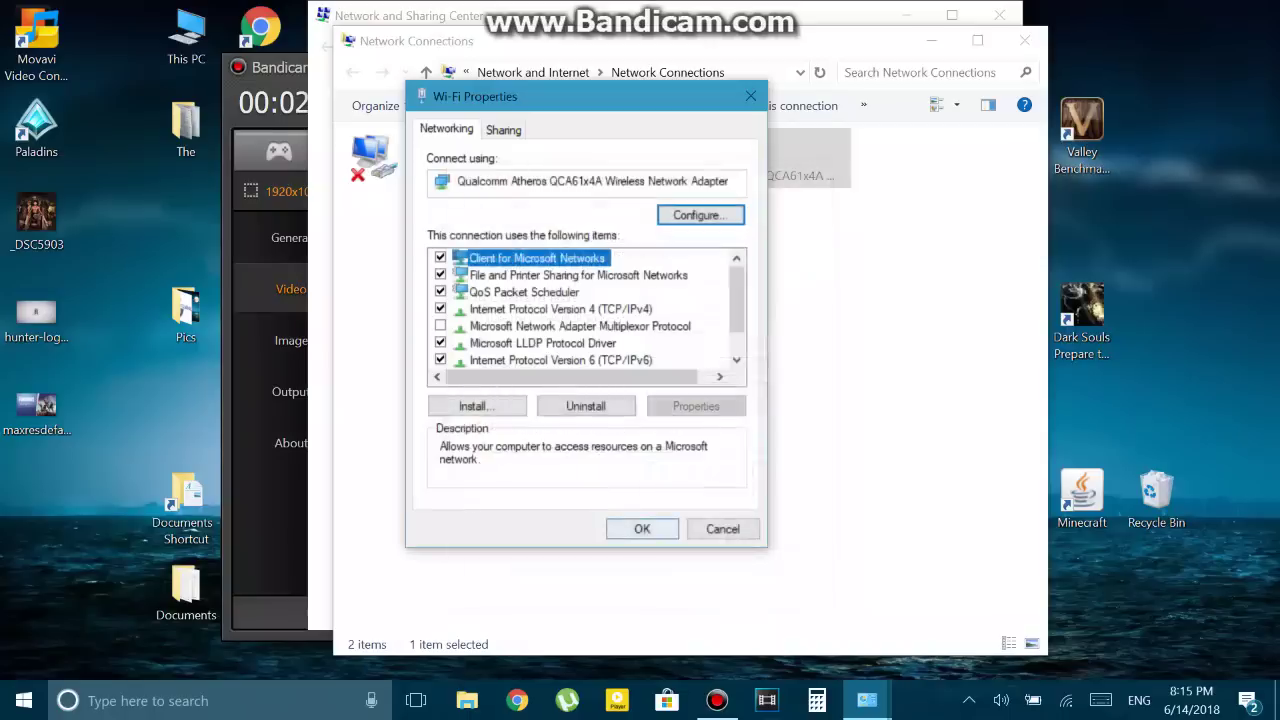
- Switch to Chrome, load the eBay shortcut site to test the connection, and check the Wi-Fi network status
{"action": "left_click", "coordinate": [700, 450]}
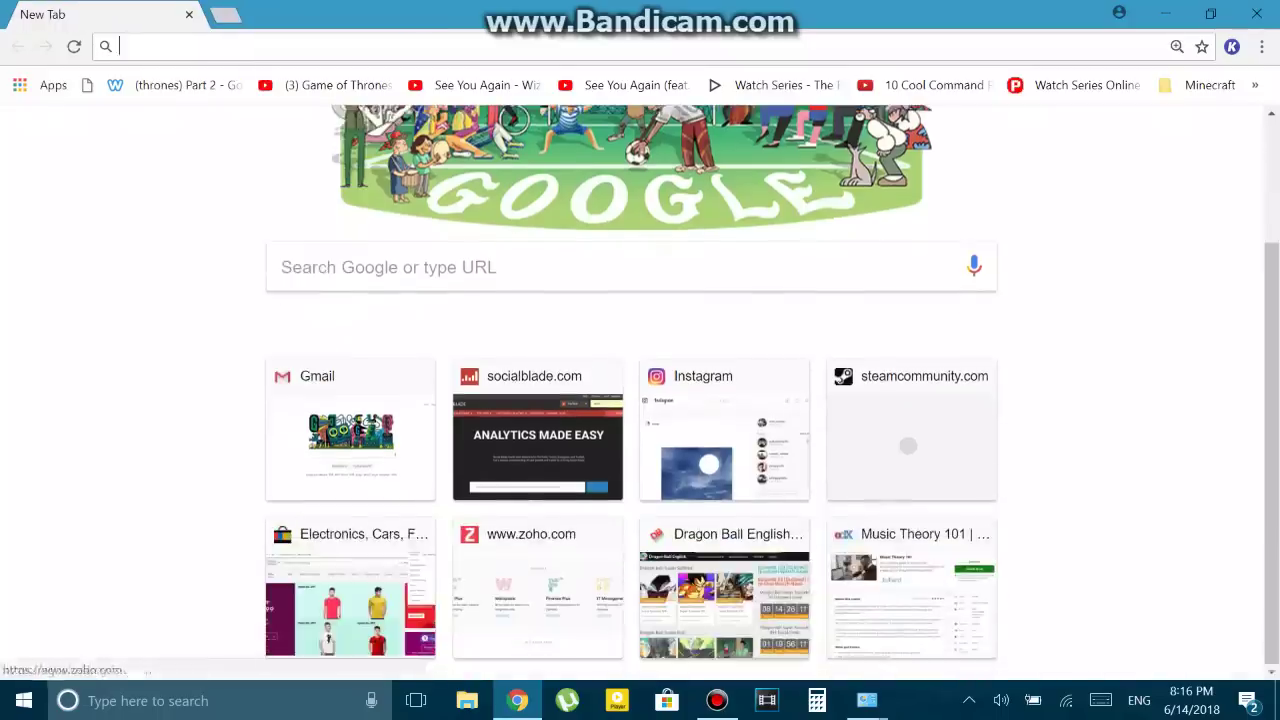
{"action": "left_click", "coordinate": [350, 590]}
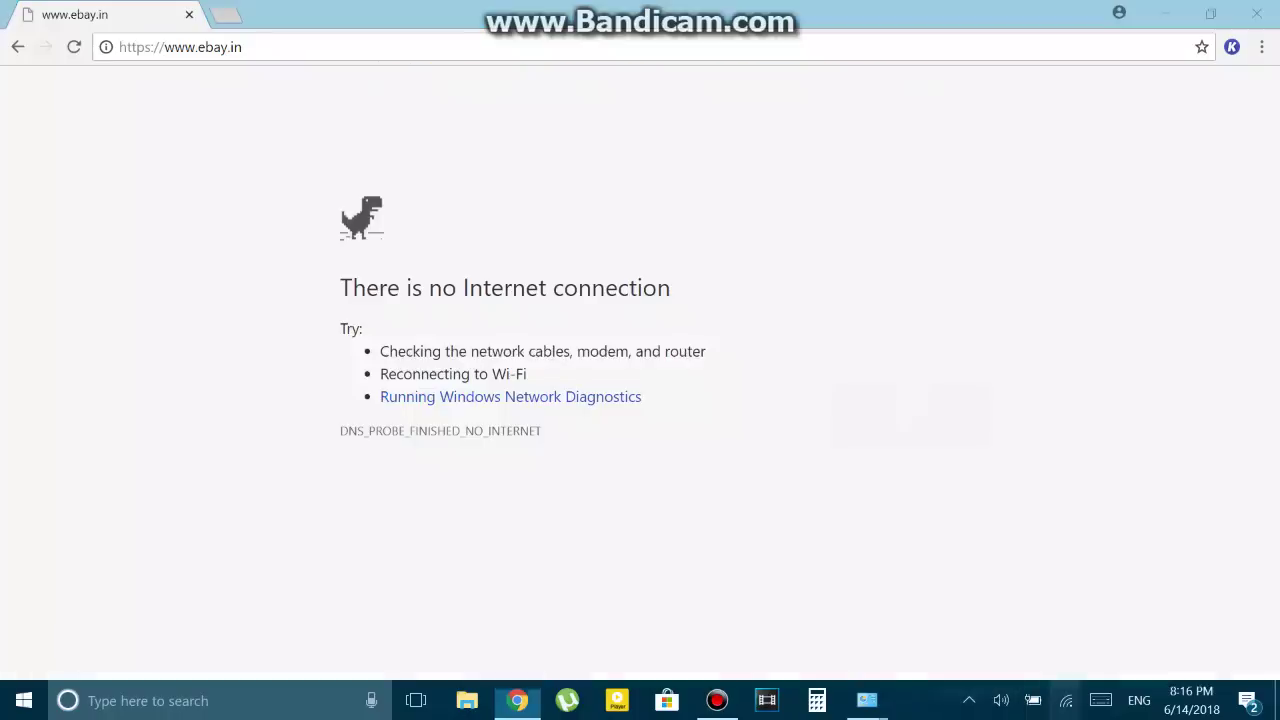
{"action": "left_click", "coordinate": [1066, 700]}
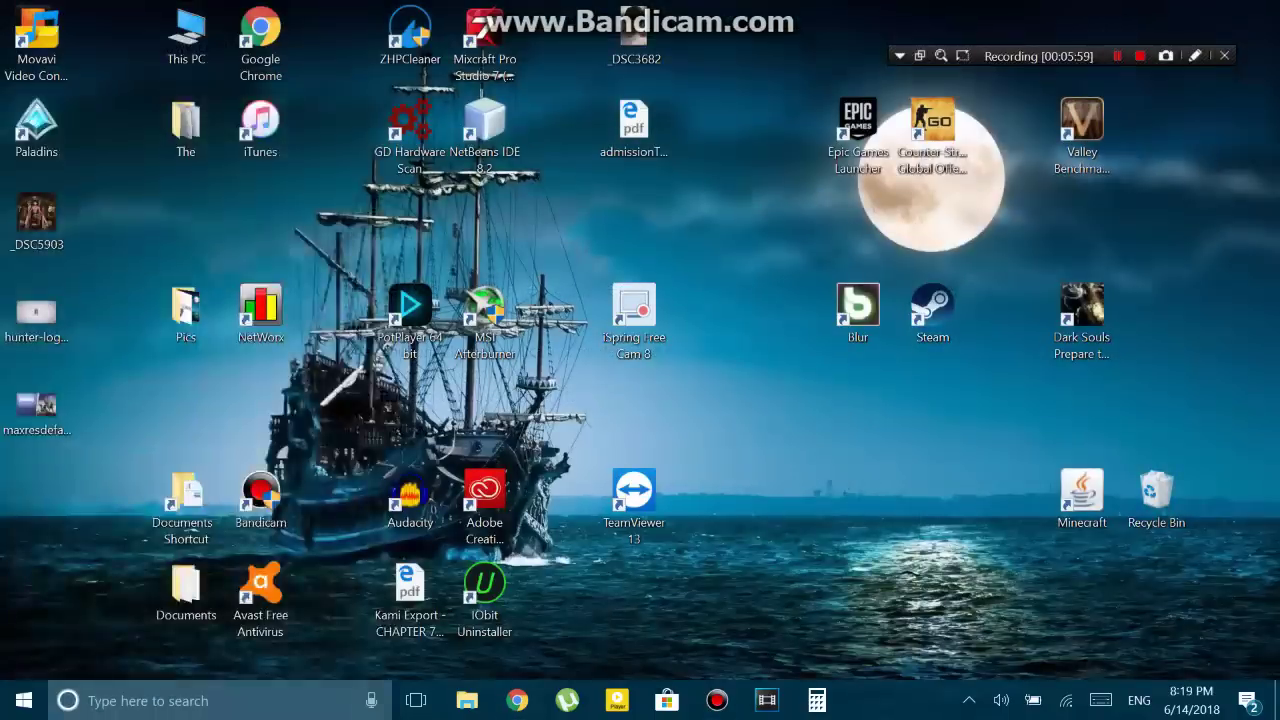
- Search Windows for cmd and run Command Prompt as administrator
{"action": "key", "text": "super"}
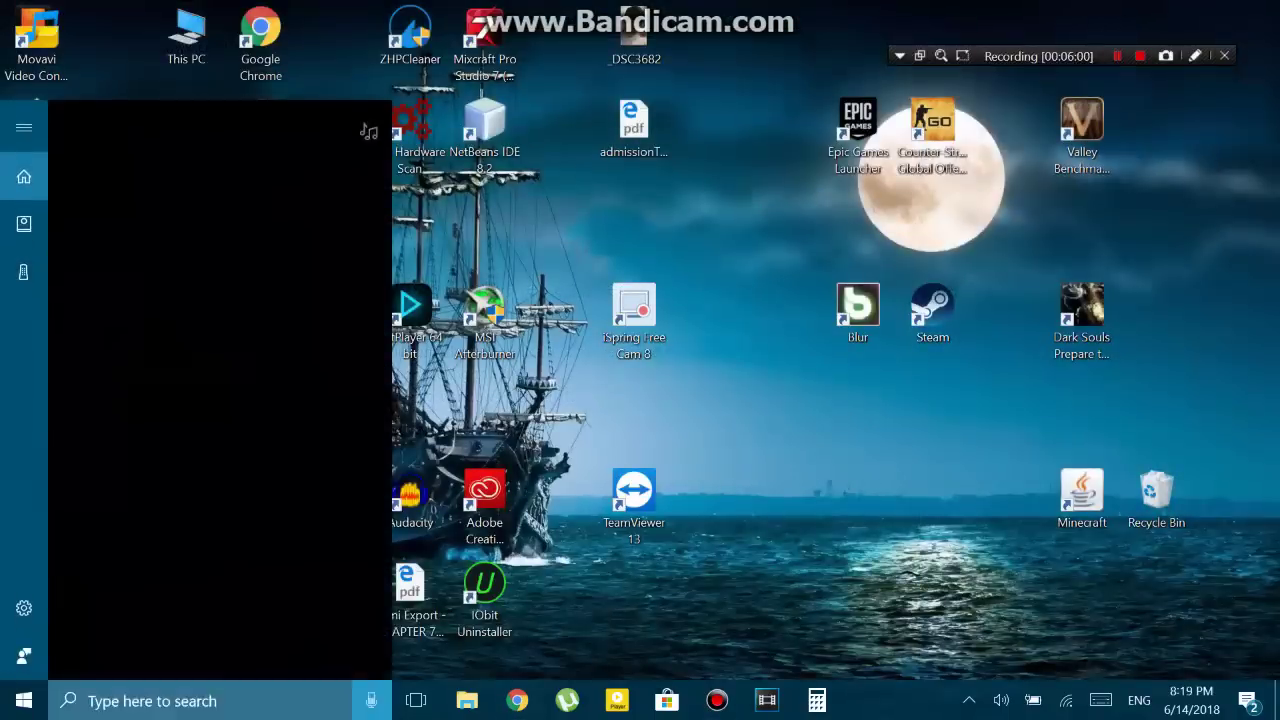
{"action": "type", "text": "q"}
{"action": "type", "text": "md"}
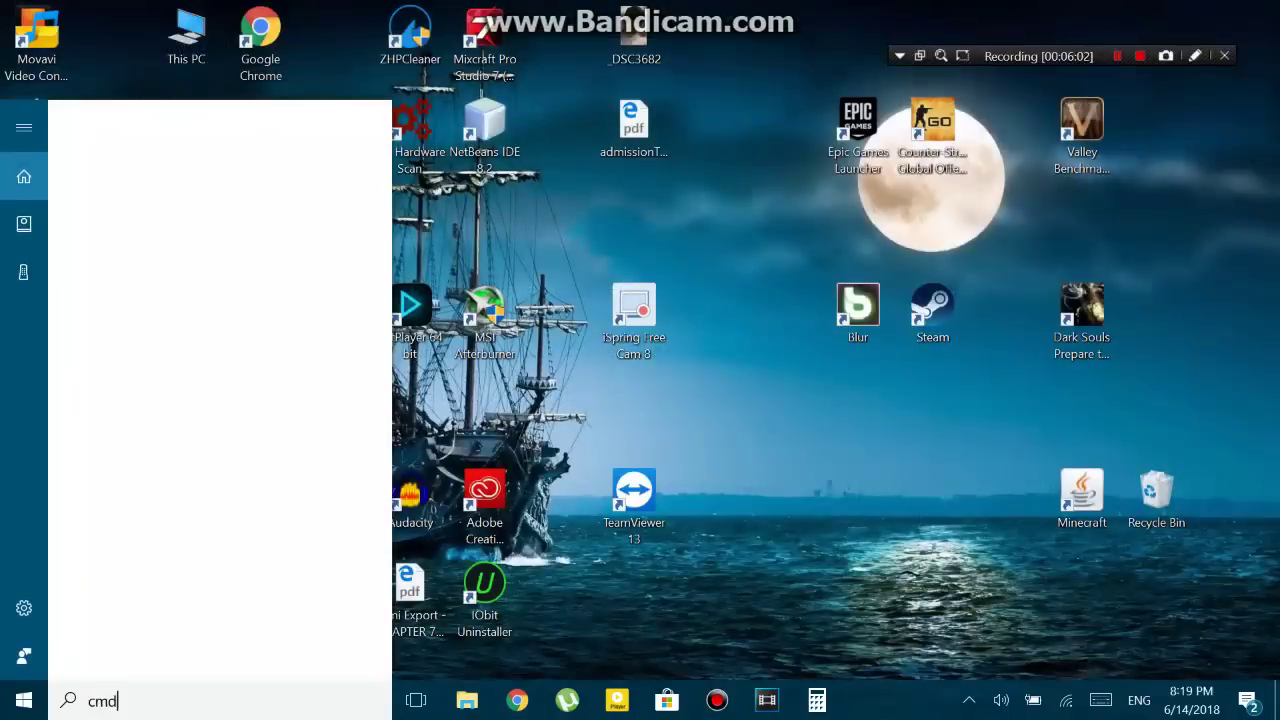
{"action": "right_click", "coordinate": [140, 232]}
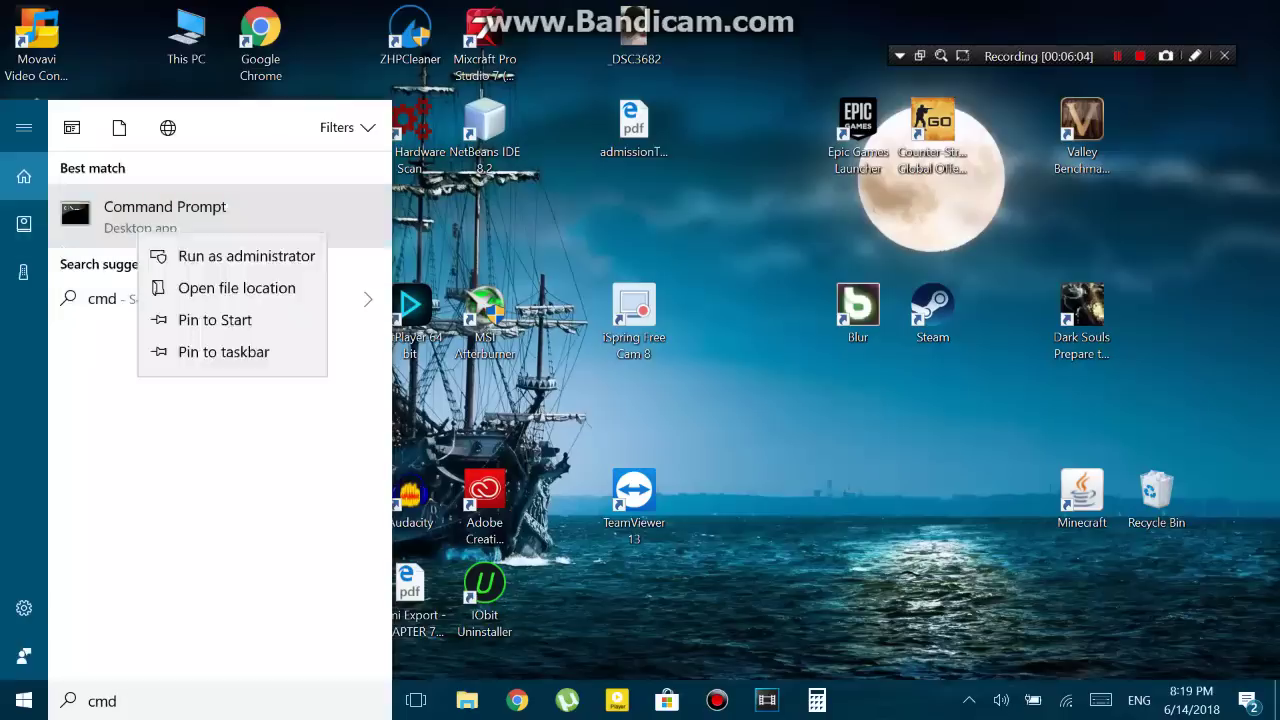
{"action": "left_click", "coordinate": [246, 256]}
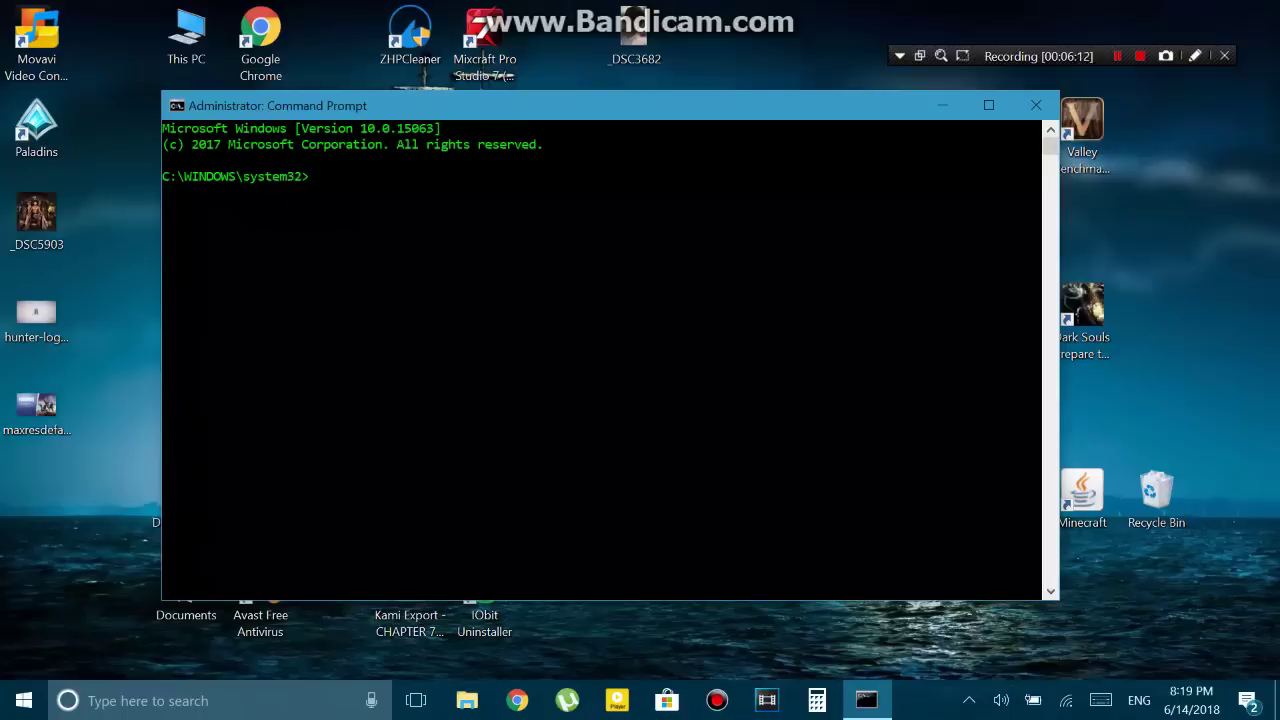
- Run netsh winsock reset in the administrator Command Prompt and enter the netsh int ip reset command
{"action": "type", "text": "netsh winsock reset"}
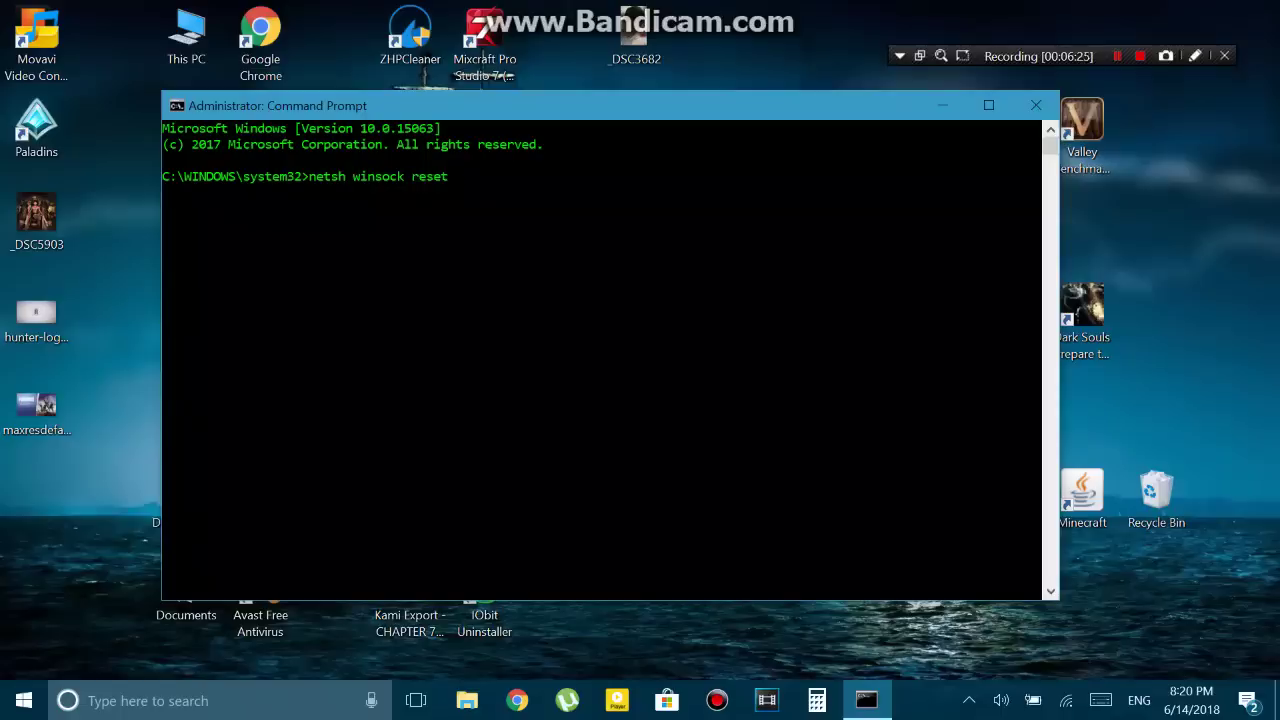
{"action": "key", "text": "Return"}
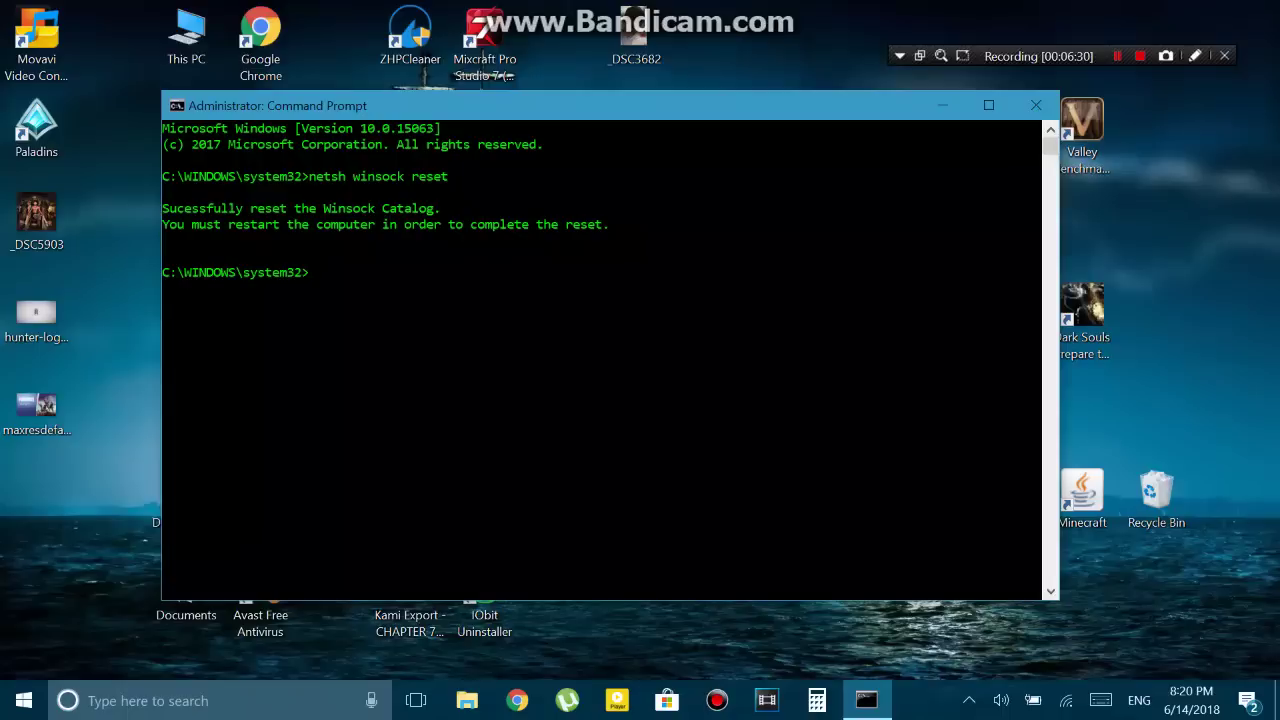
{"action": "type", "text": "netsh int ip reset"}
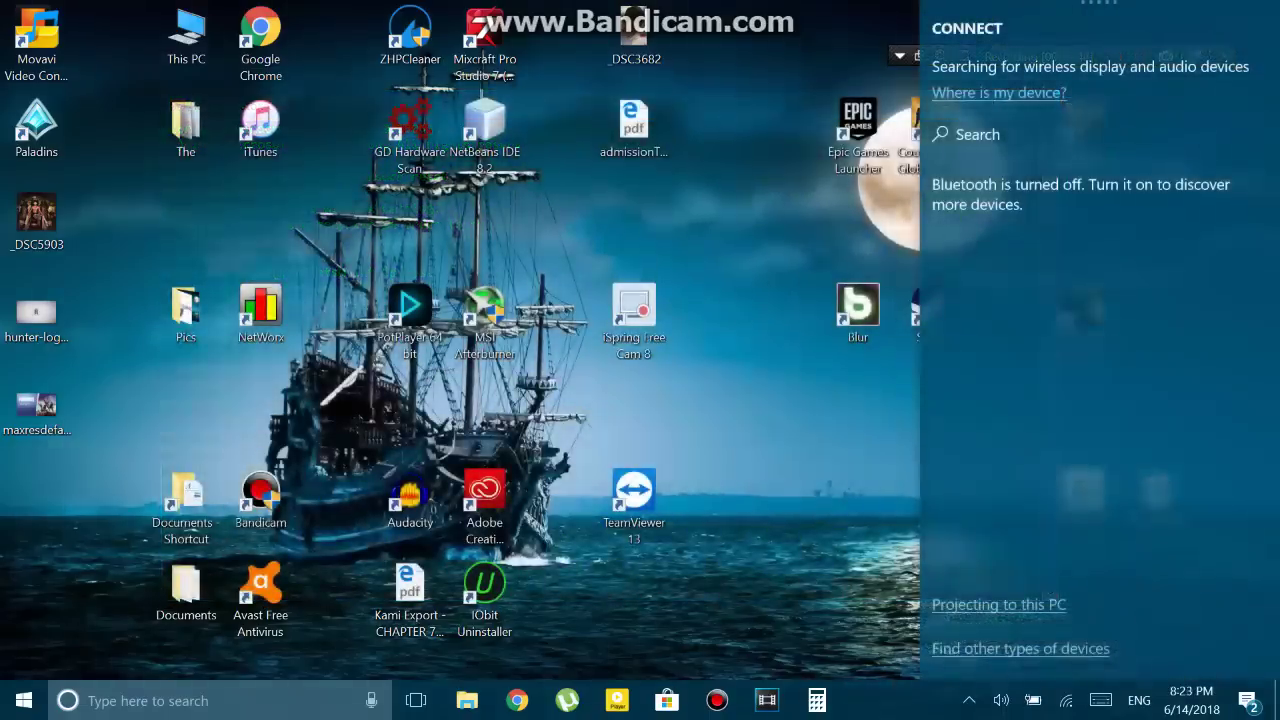
- Dismiss the Connect pane and open Device Manager from the Windows quick-link list
{"action": "key", "text": "Escape"}
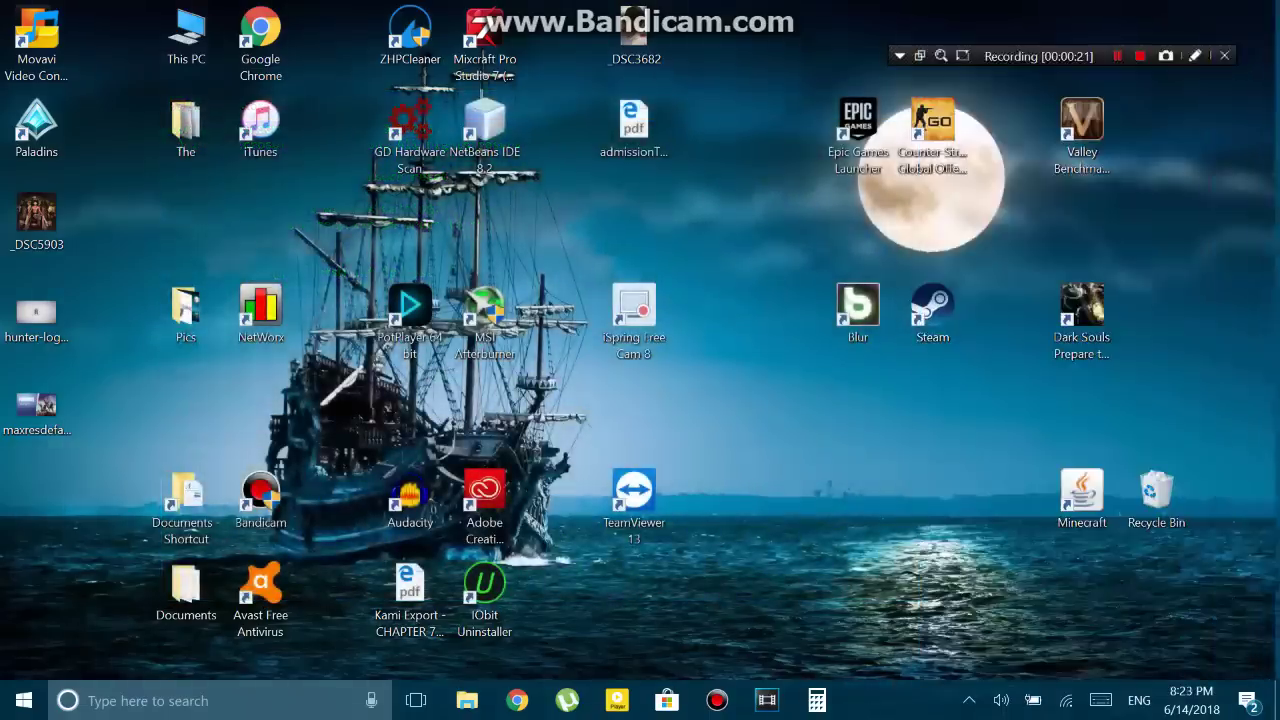
{"action": "key", "text": "super+x"}
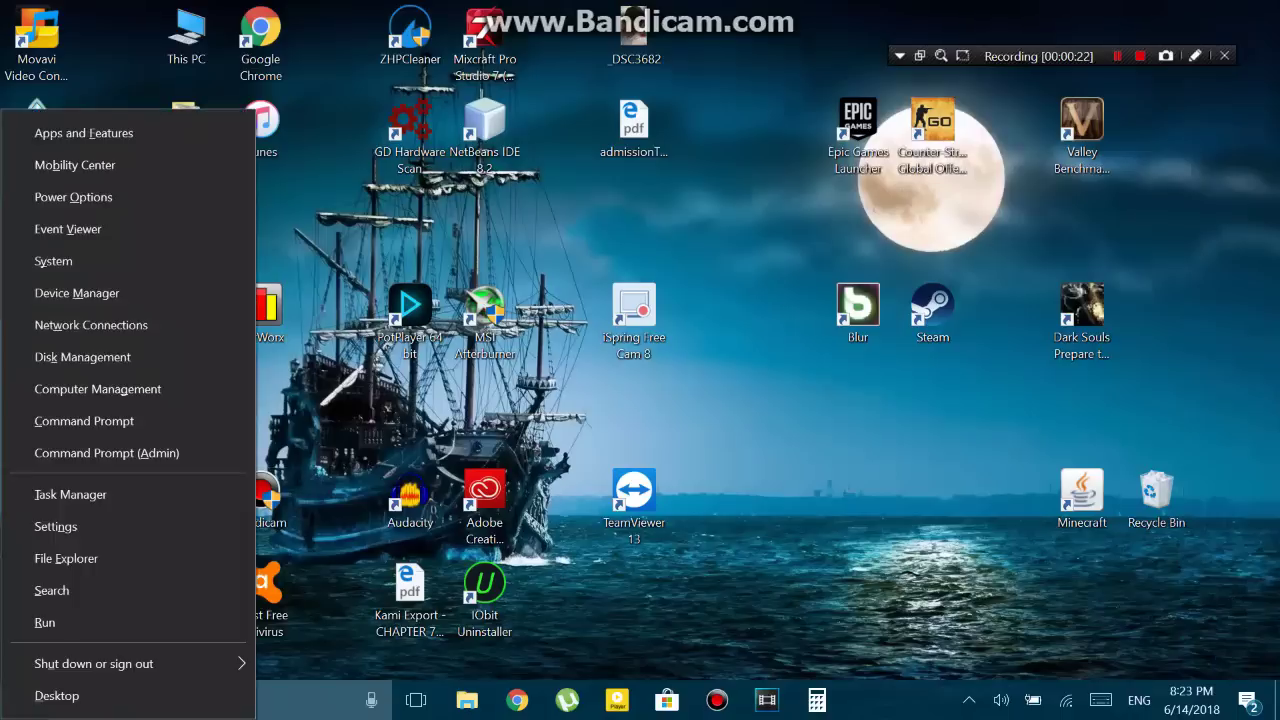
{"action": "key", "text": "Up"}
{"action": "key", "text": "Up"}
{"action": "key", "text": "Up"}
{"action": "key", "text": "Up"}
{"action": "key", "text": "Up"}
{"action": "key", "text": "Up"}
{"action": "key", "text": "Up"}
{"action": "key", "text": "Up"}
{"action": "key", "text": "Up"}
{"action": "key", "text": "Up"}
{"action": "key", "text": "Up"}
{"action": "key", "text": "Up"}
{"action": "key", "text": "Up"}
{"action": "key", "text": "Up"}
{"action": "key", "text": "Up"}
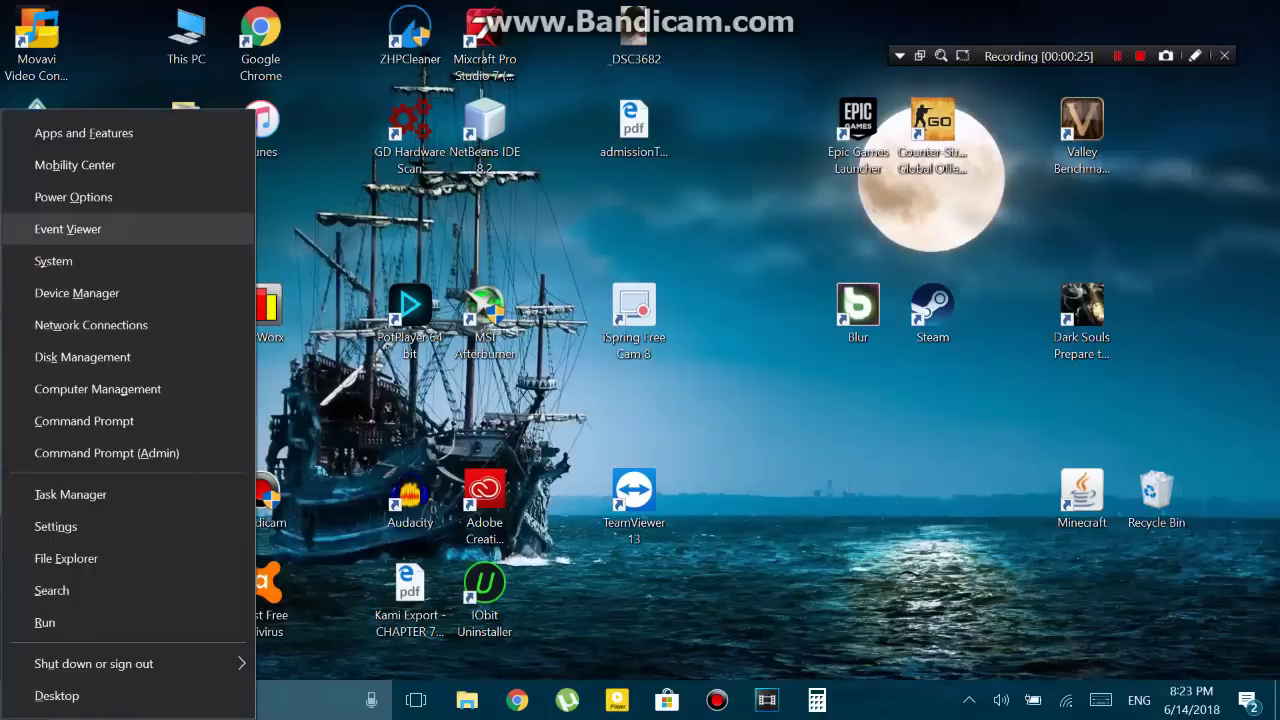
{"action": "key", "text": "Down"}
{"action": "key", "text": "Down"}
{"action": "key", "text": "Down"}
{"action": "key", "text": "Down"}
{"action": "key", "text": "Up"}
{"action": "key", "text": "Down"}
{"action": "key", "text": "Down"}
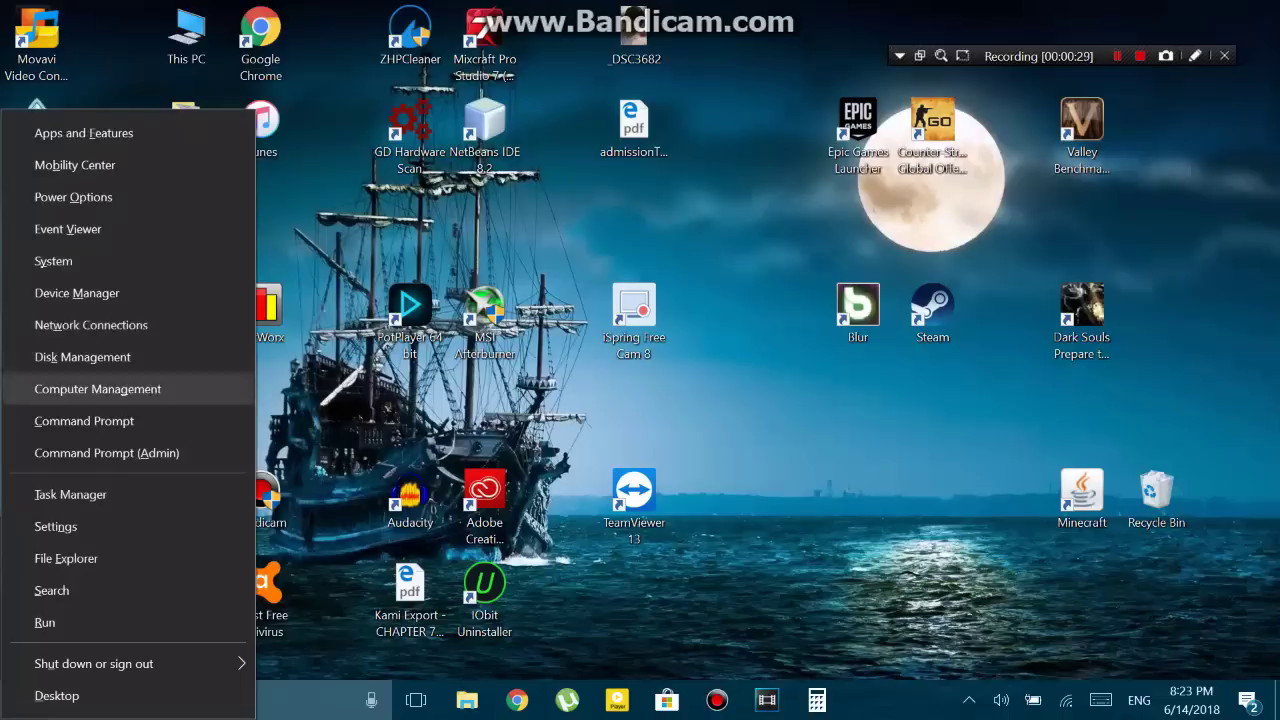
{"action": "key", "text": "Down"}
{"action": "key", "text": "Up"}
{"action": "key", "text": "Up"}
{"action": "key", "text": "Up"}
{"action": "key", "text": "Up"}
{"action": "key", "text": "Up"}
{"action": "key", "text": "Up"}
{"action": "key", "text": "Up"}
{"action": "key", "text": "Up"}
{"action": "key", "text": "Up"}
{"action": "key", "text": "Down"}
{"action": "key", "text": "Down"}
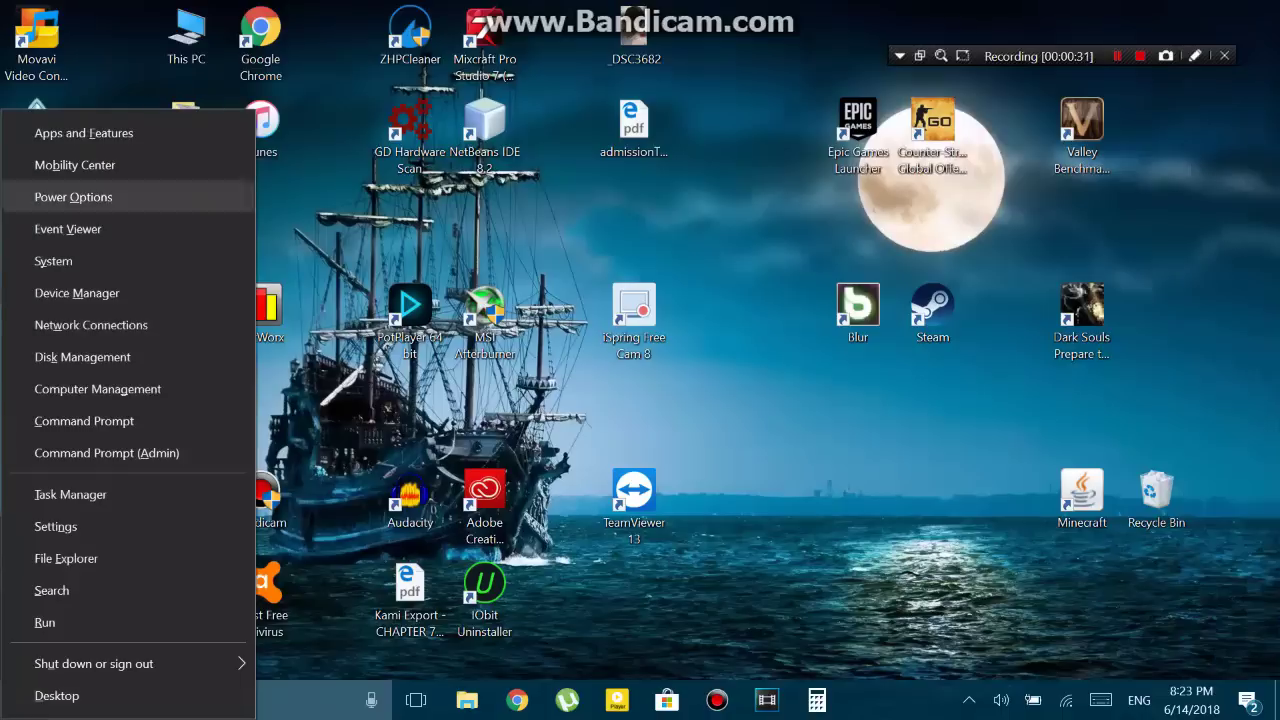
{"action": "key", "text": "Down"}
{"action": "key", "text": "Down"}
{"action": "key", "text": "Down"}
{"action": "key", "text": "Return"}
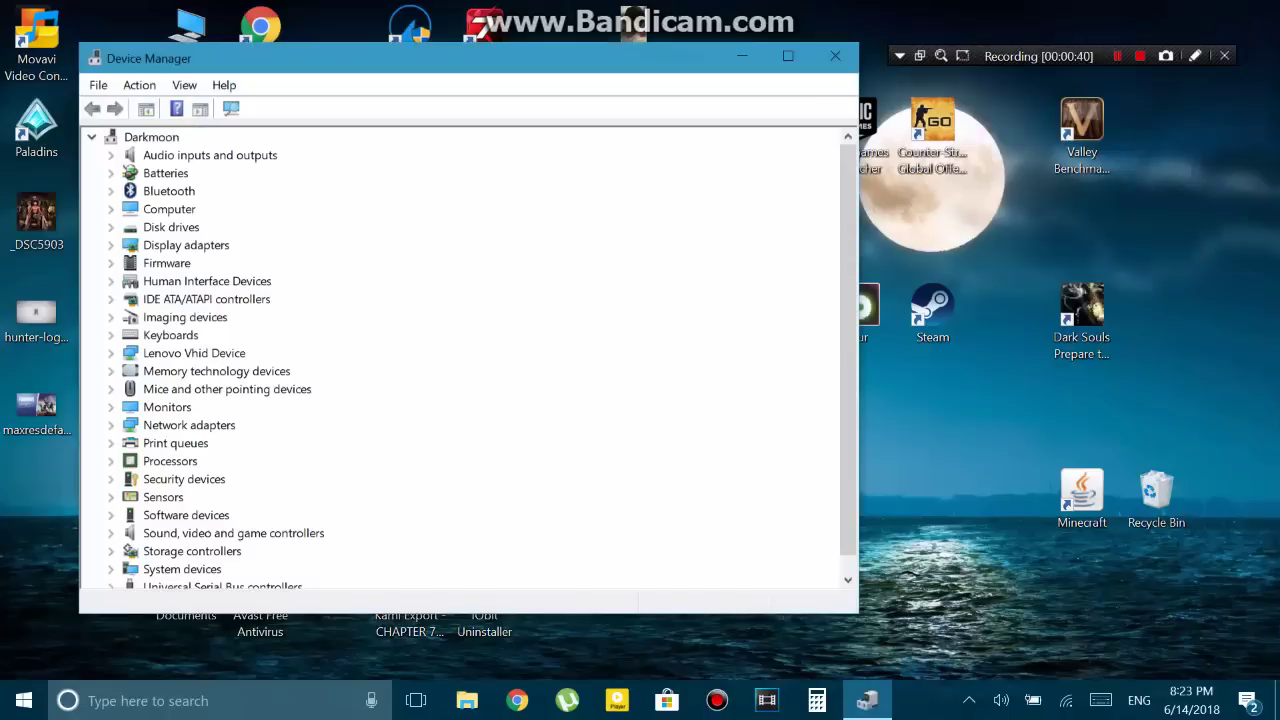
- Expand the network adapters in Device Manager and start a driver update for the Qualcomm Atheros QCA61x4A Wireless Network Adapter
{"action": "double_click", "coordinate": [189, 425]}
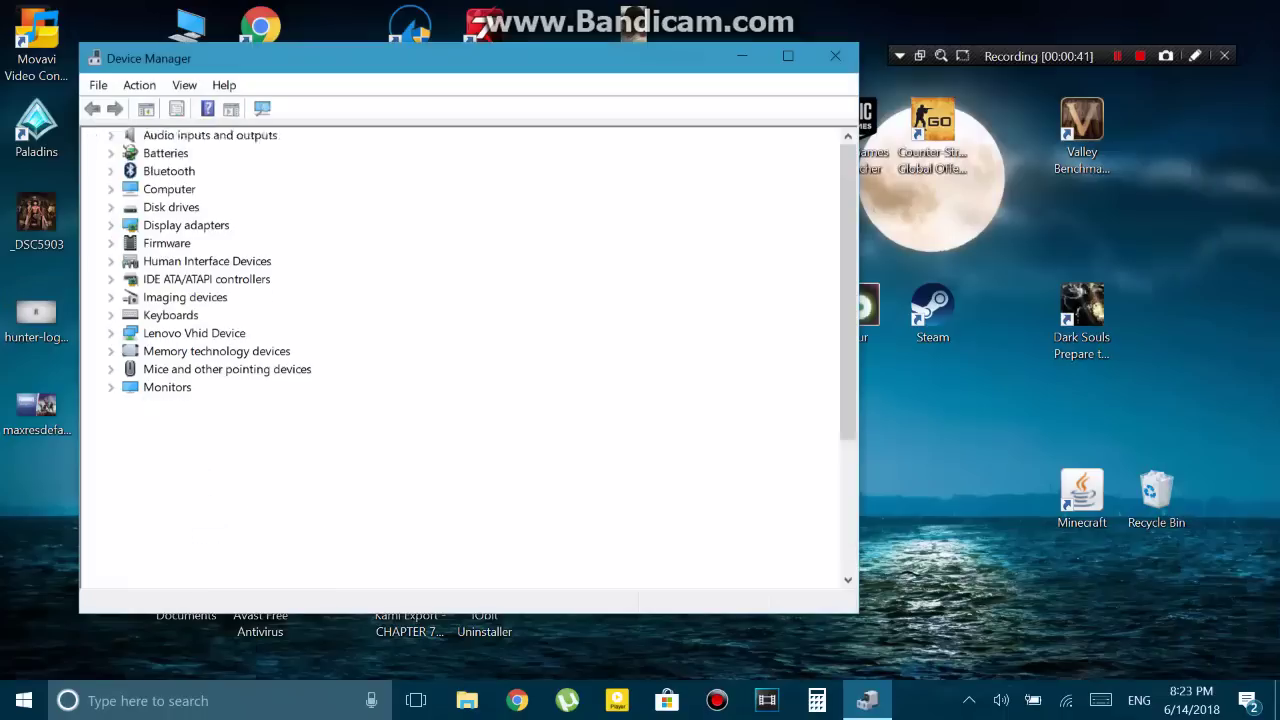
{"action": "scroll", "coordinate": [189, 425], "scroll_direction": "down", "scroll_amount": 1}
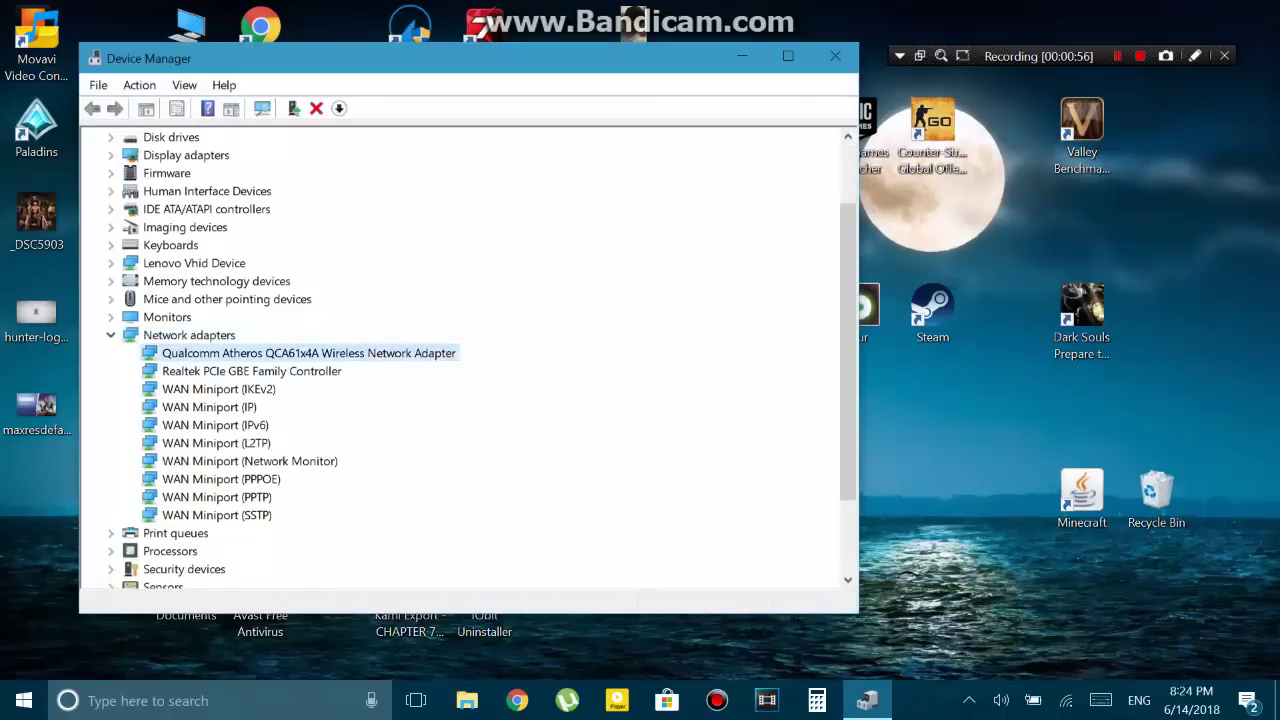
{"action": "right_click", "coordinate": [366, 354]}
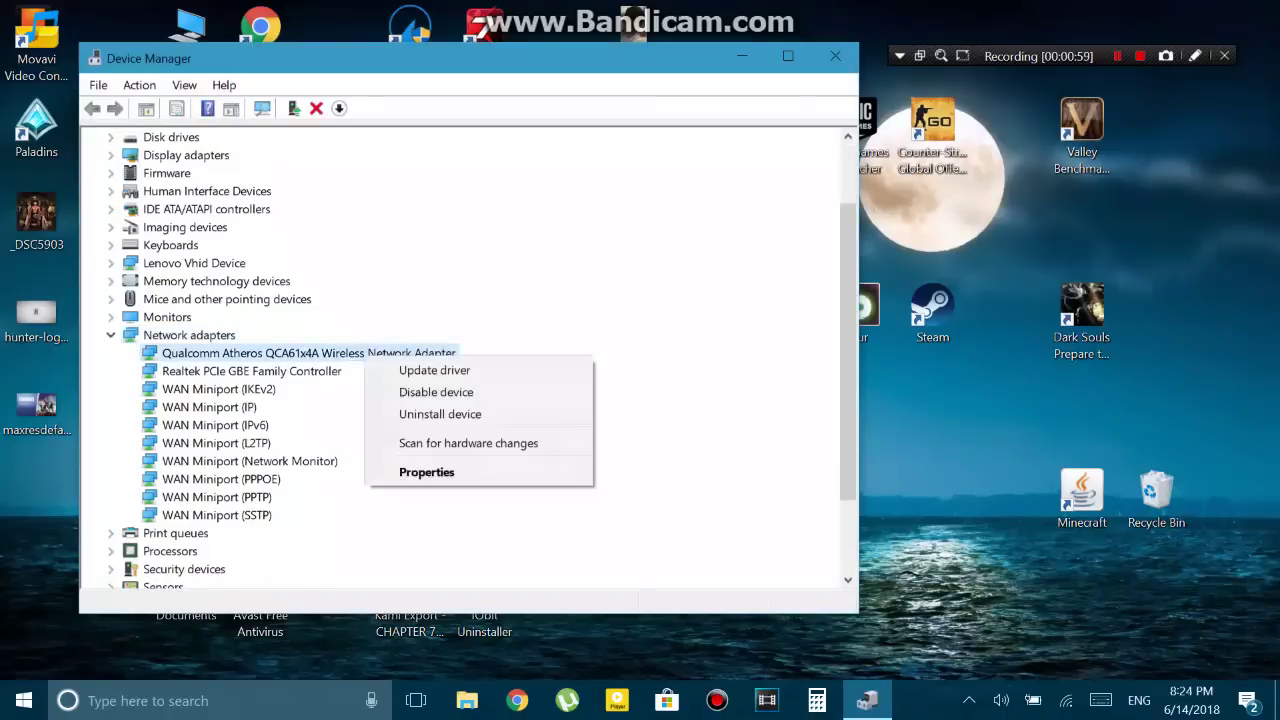
{"action": "left_click", "coordinate": [434, 370]}
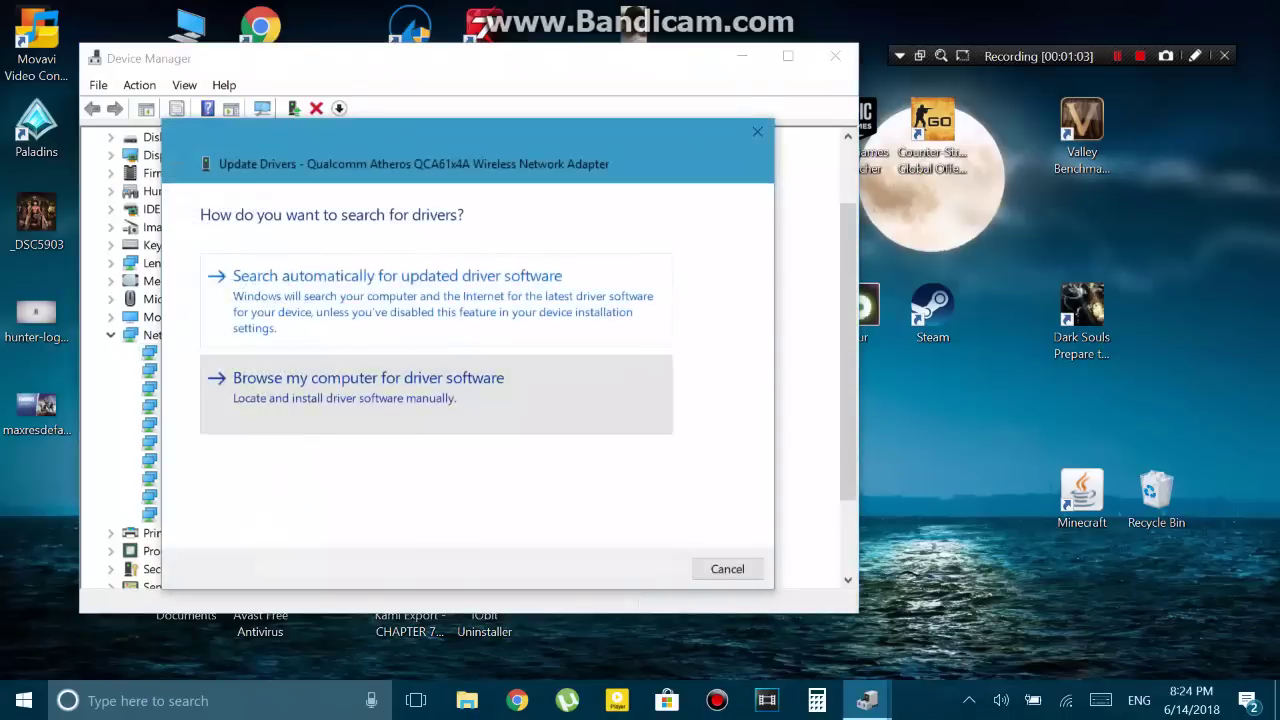
- Browse the computer's list of available drivers, install the second compatible Qualcomm Atheros QCA61x4A driver, and close the update wizard
{"action": "left_click", "coordinate": [368, 378]}
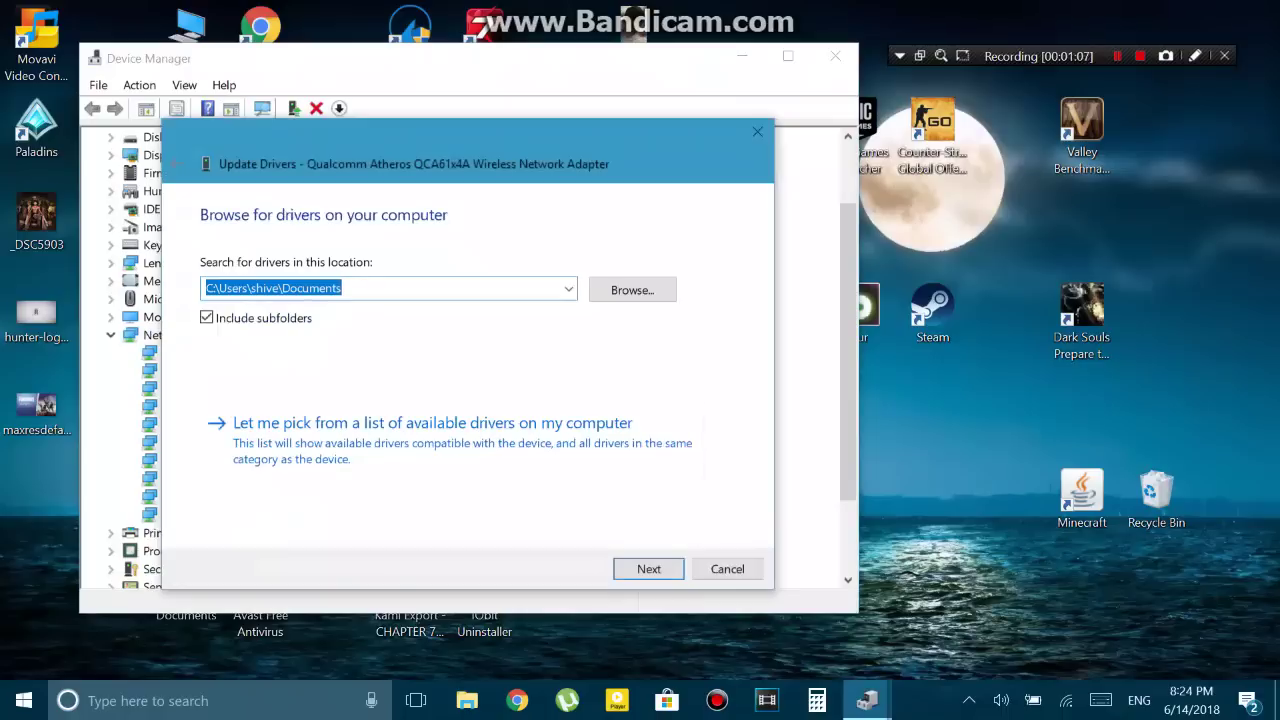
{"action": "left_click", "coordinate": [432, 432]}
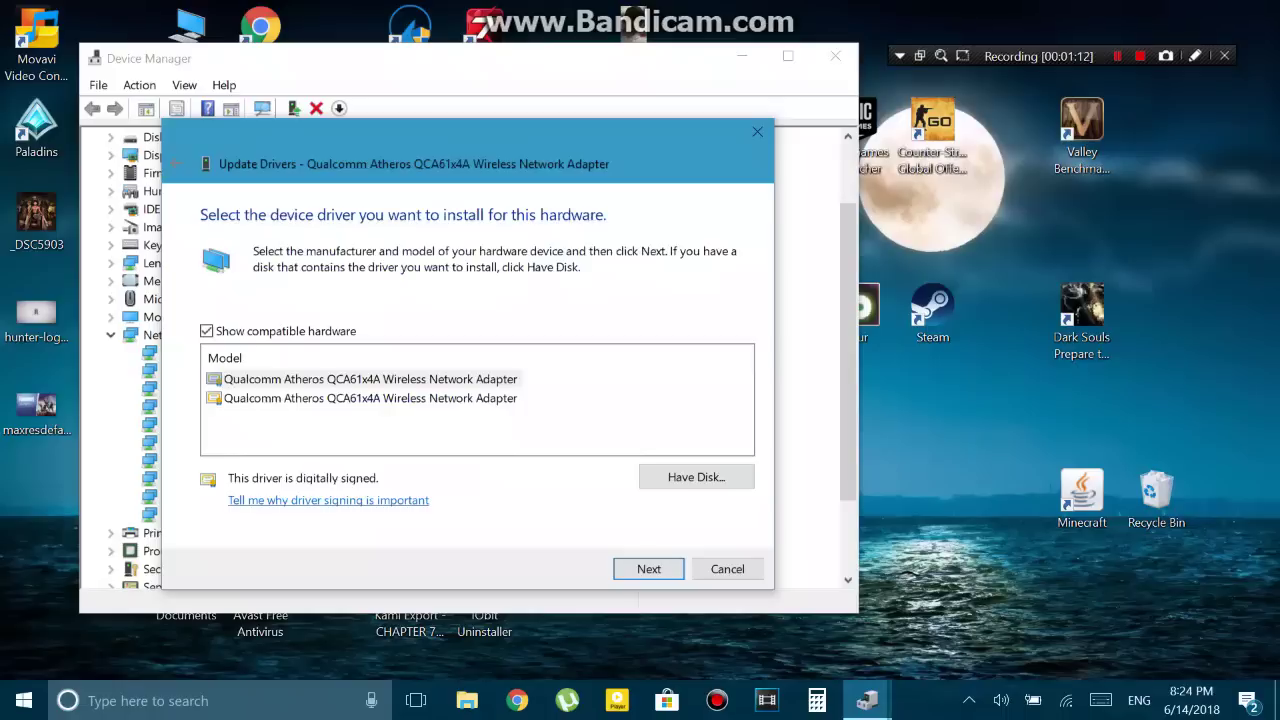
{"action": "left_click", "coordinate": [370, 379]}
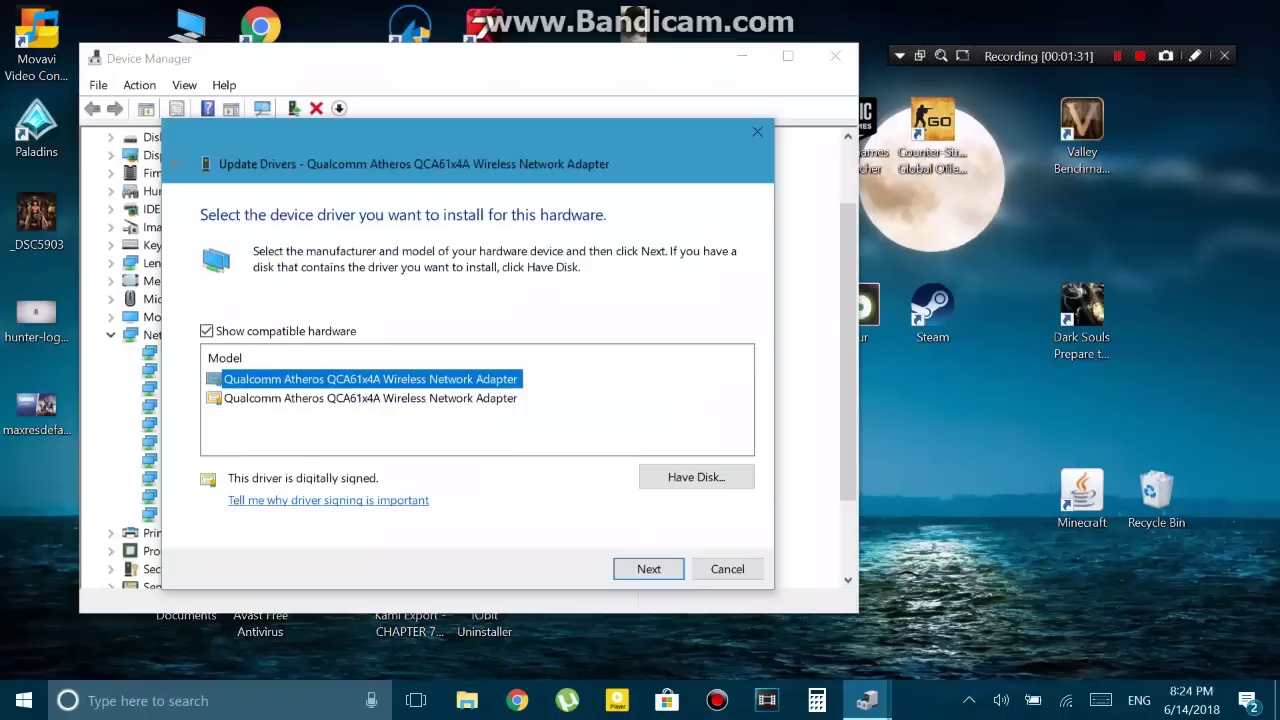
{"action": "left_click", "coordinate": [370, 398]}
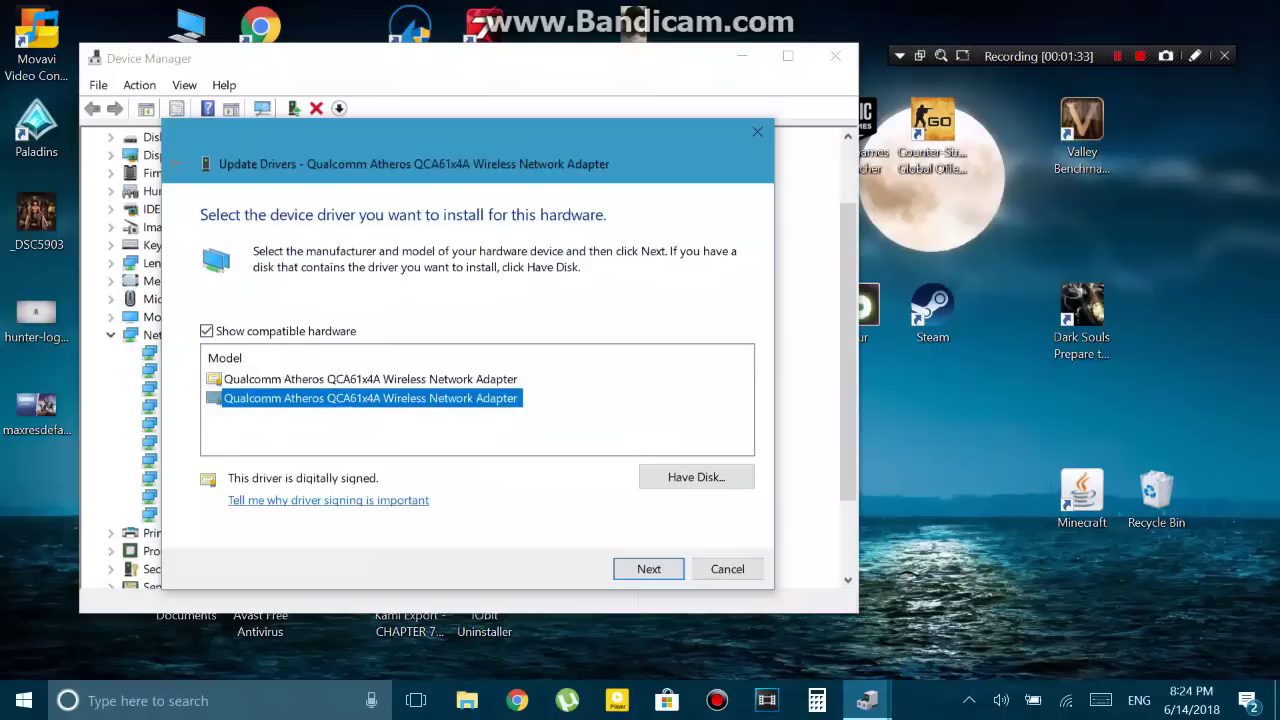
{"action": "left_click", "coordinate": [649, 569]}
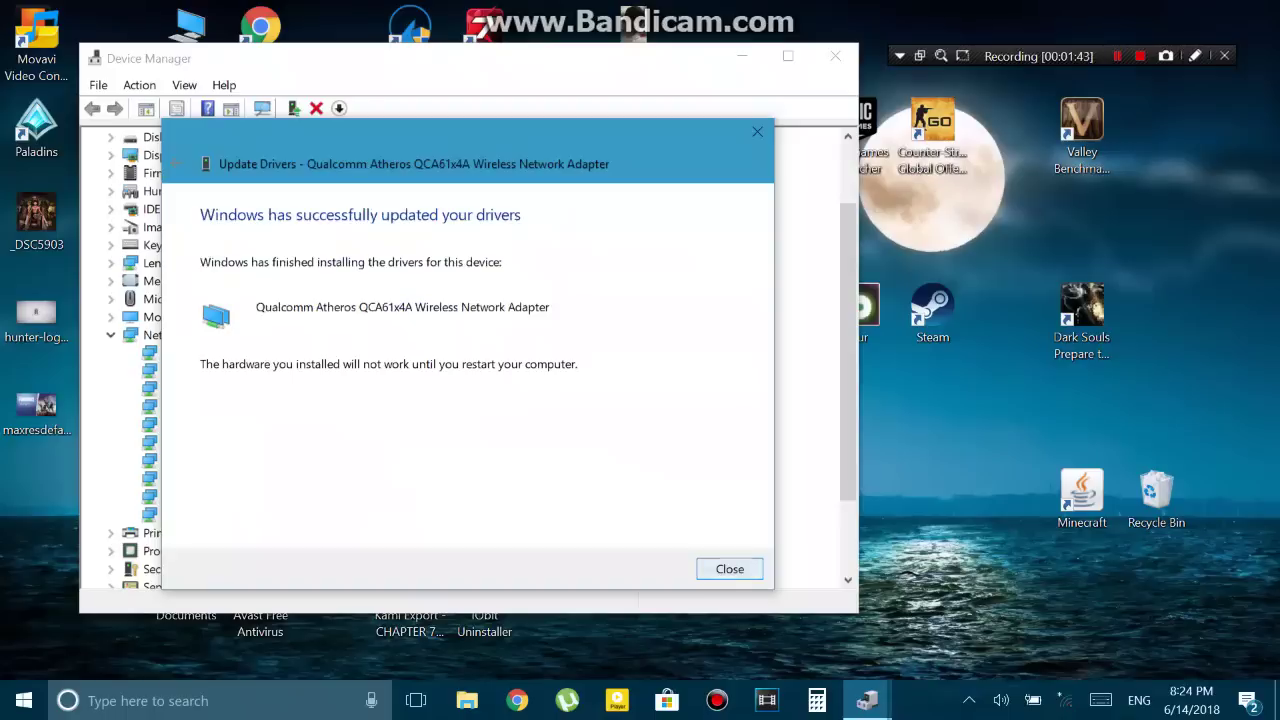
{"action": "left_click", "coordinate": [730, 569]}
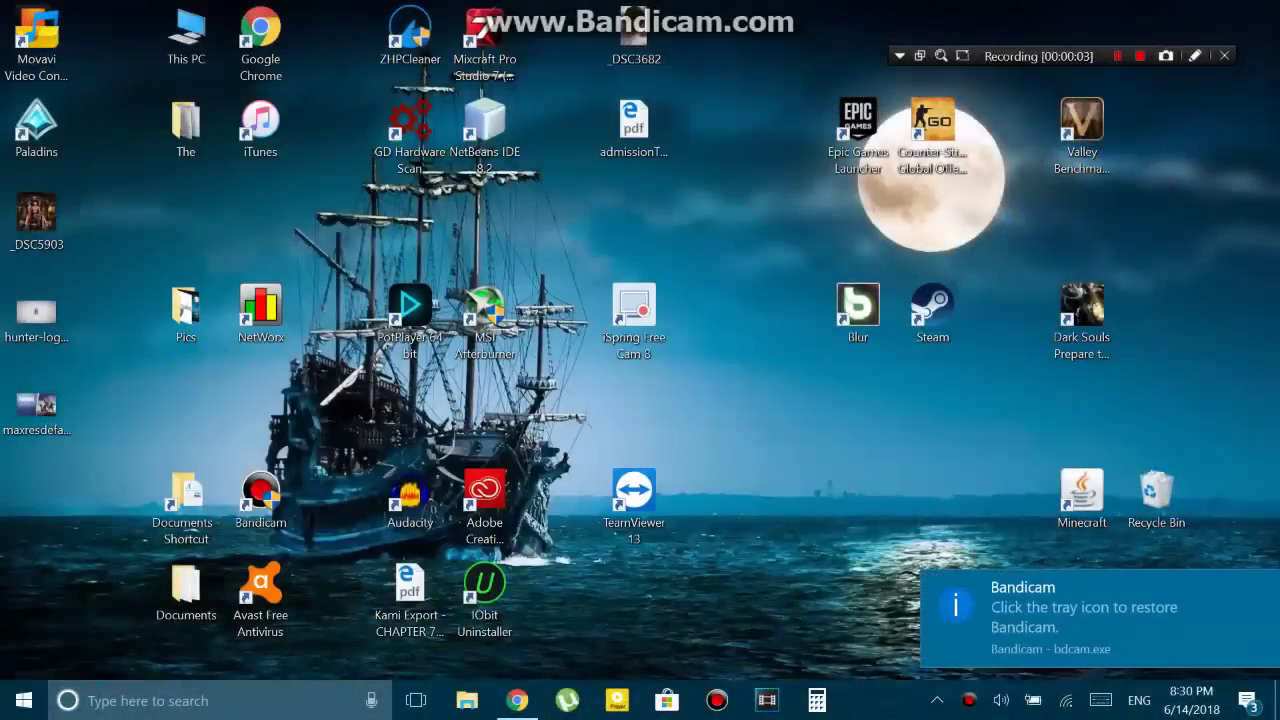
- Switch to Chrome, try loading the bookmarked (thrones) Part 2 page, and replace its tab with a new one
{"action": "left_click", "coordinate": [517, 700]}
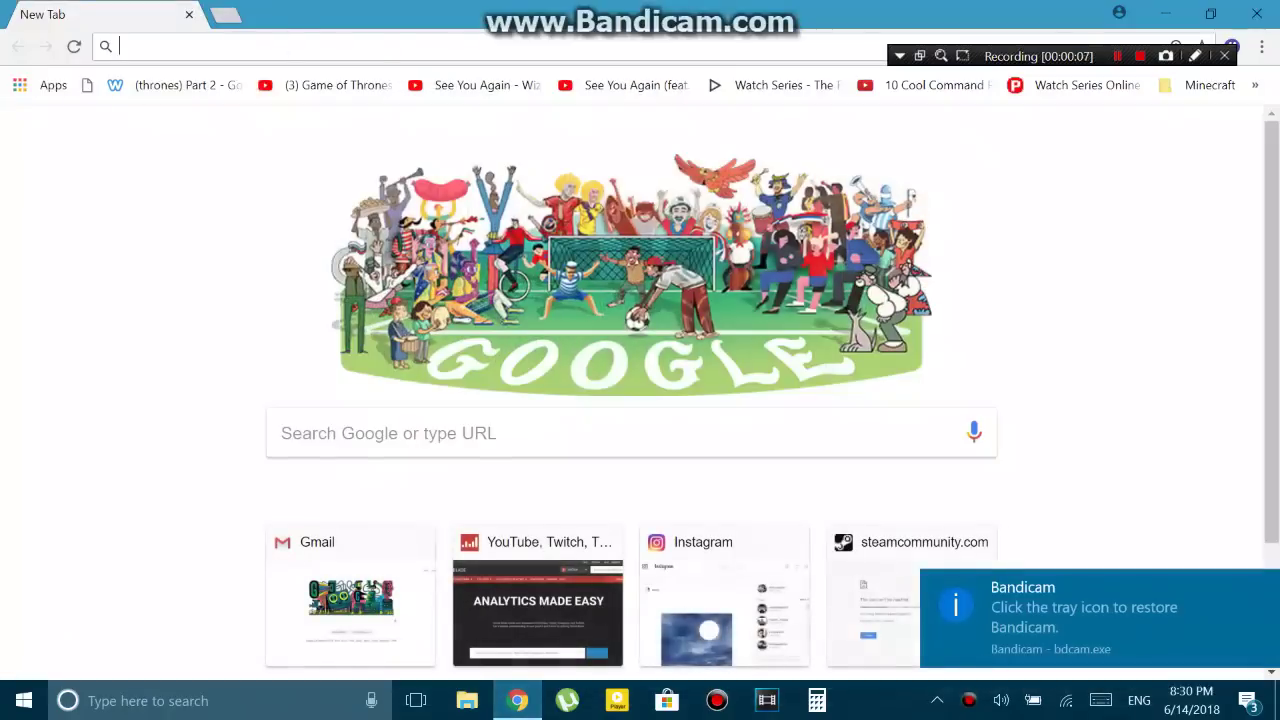
{"action": "left_click", "coordinate": [180, 85]}
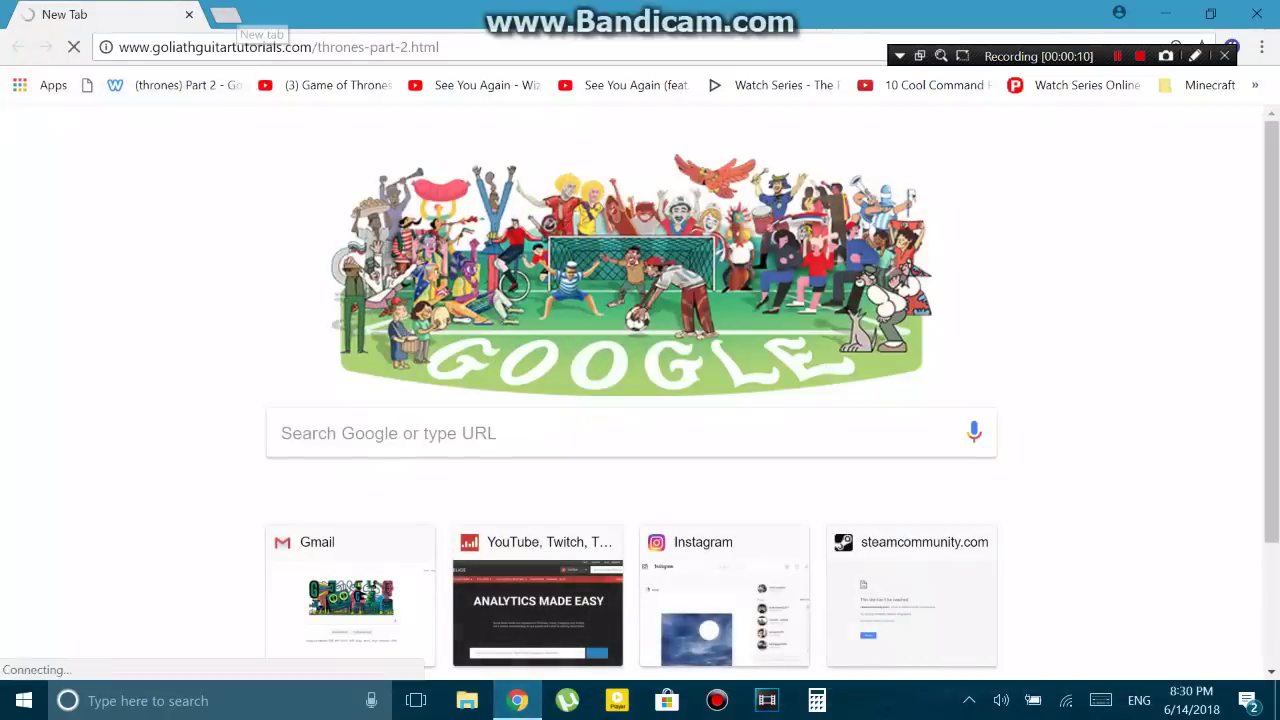
{"action": "left_click", "coordinate": [226, 15]}
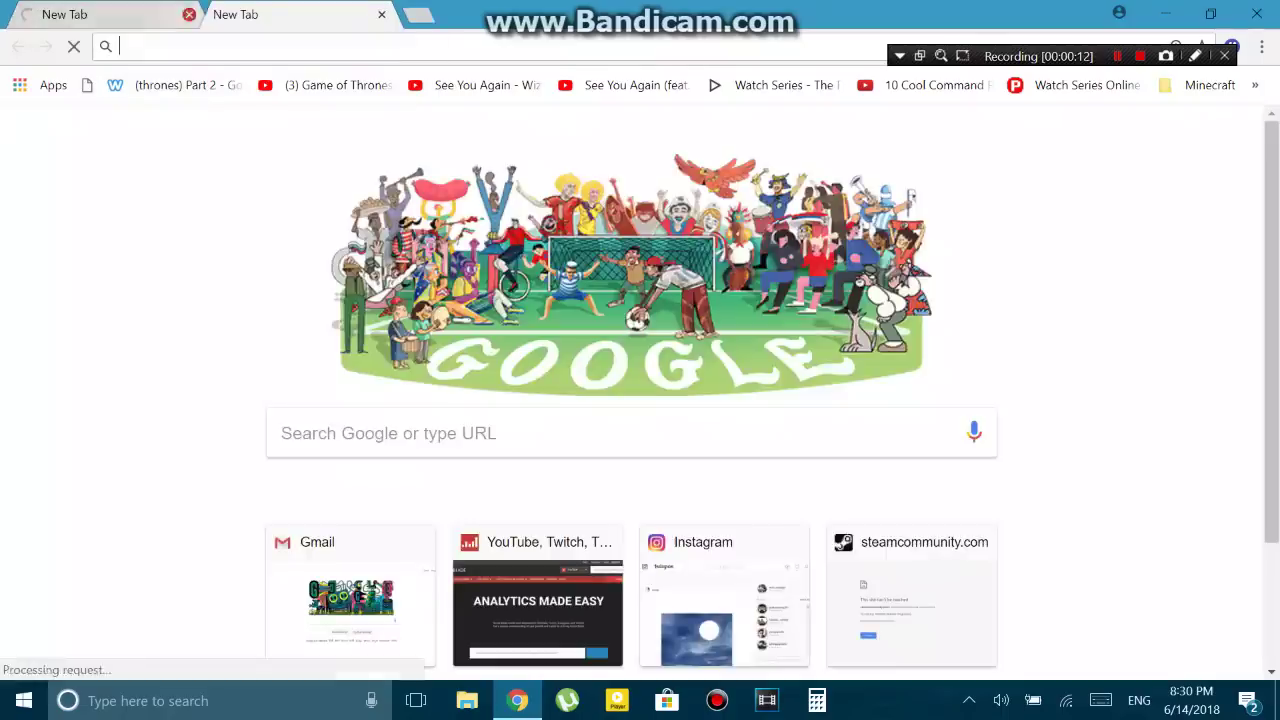
{"action": "left_click", "coordinate": [189, 15]}
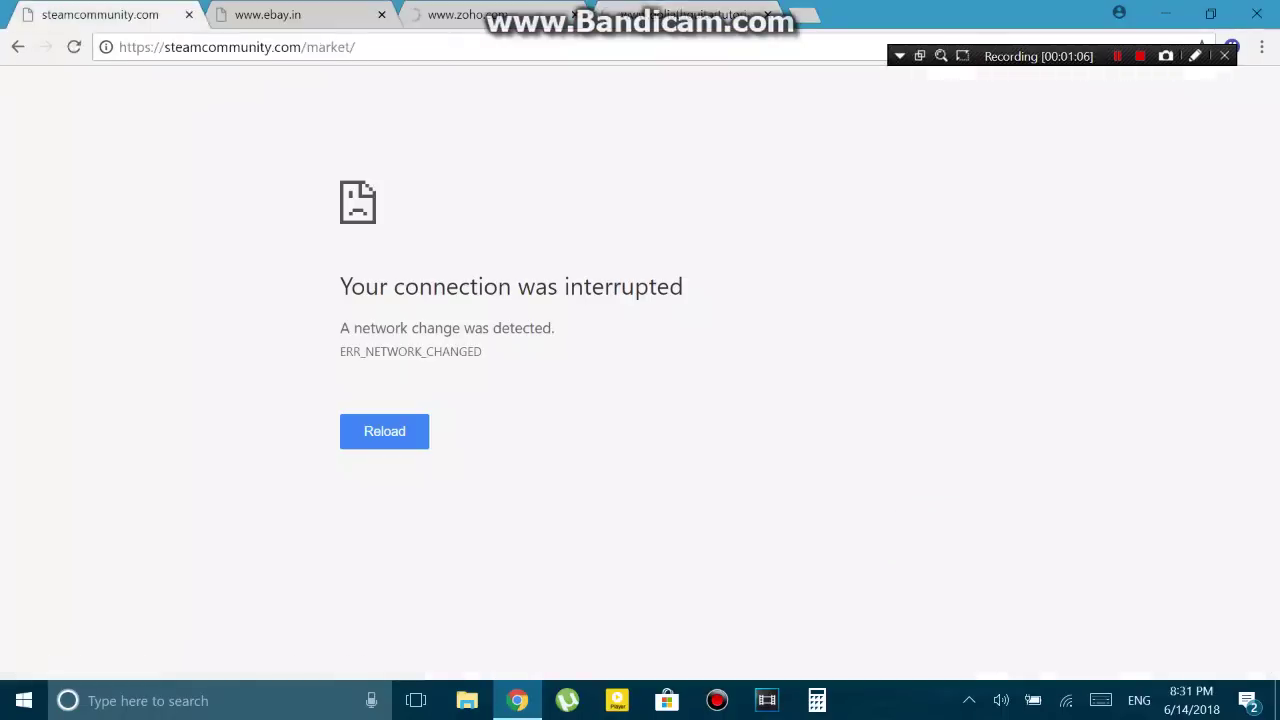
- Reload the Steam Community Market page and check that the Goliath Guitar, Steam, eBay and Zoho sites load in their tabs
{"action": "left_click", "coordinate": [73, 46]}
{"action": "key", "text": "ctrl+Tab"}
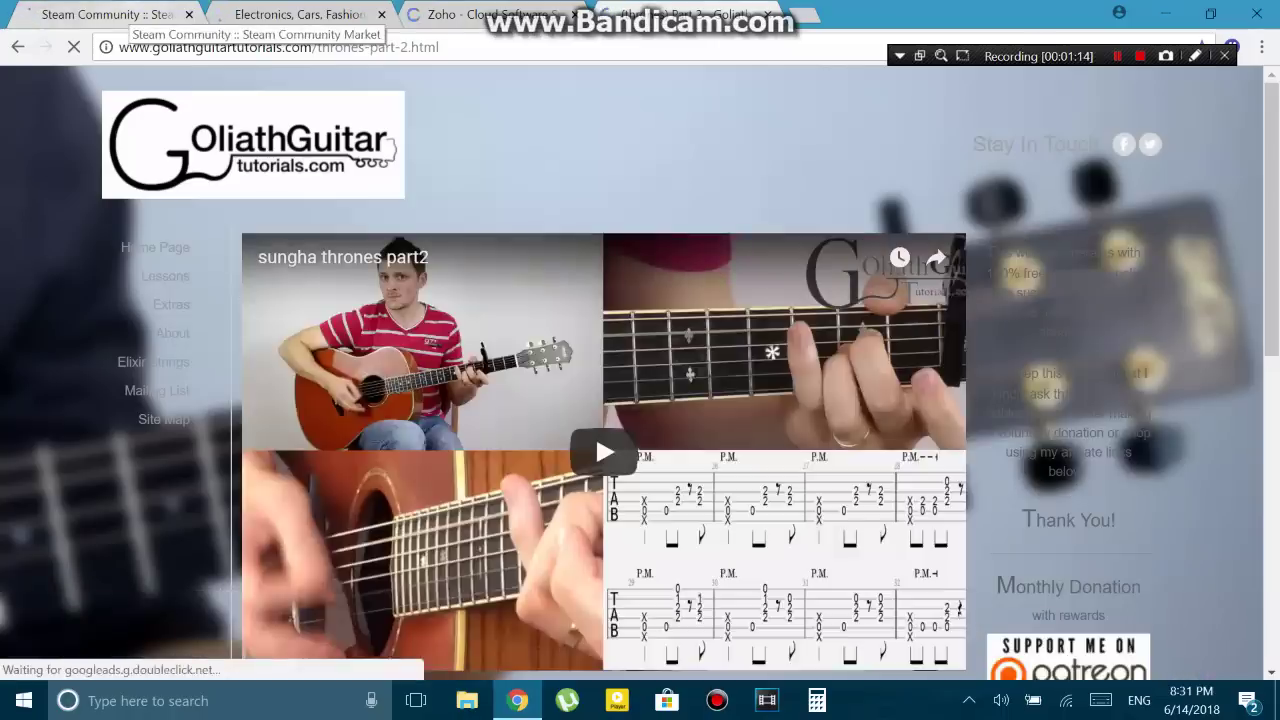
{"action": "key", "text": "ctrl+Tab"}
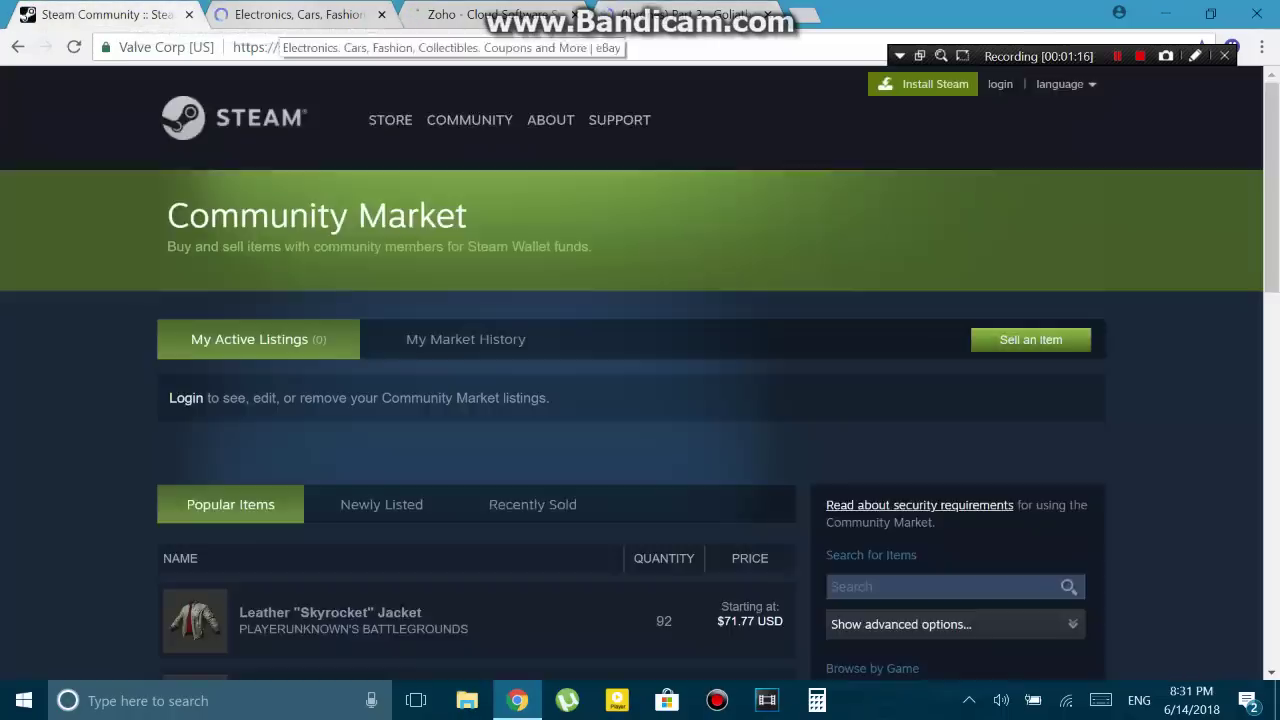
{"action": "scroll", "coordinate": [640, 373], "scroll_direction": "down", "scroll_amount": 2}
{"action": "scroll", "coordinate": [640, 385], "scroll_direction": "up", "scroll_amount": 2}
{"action": "key", "text": "ctrl+Tab"}
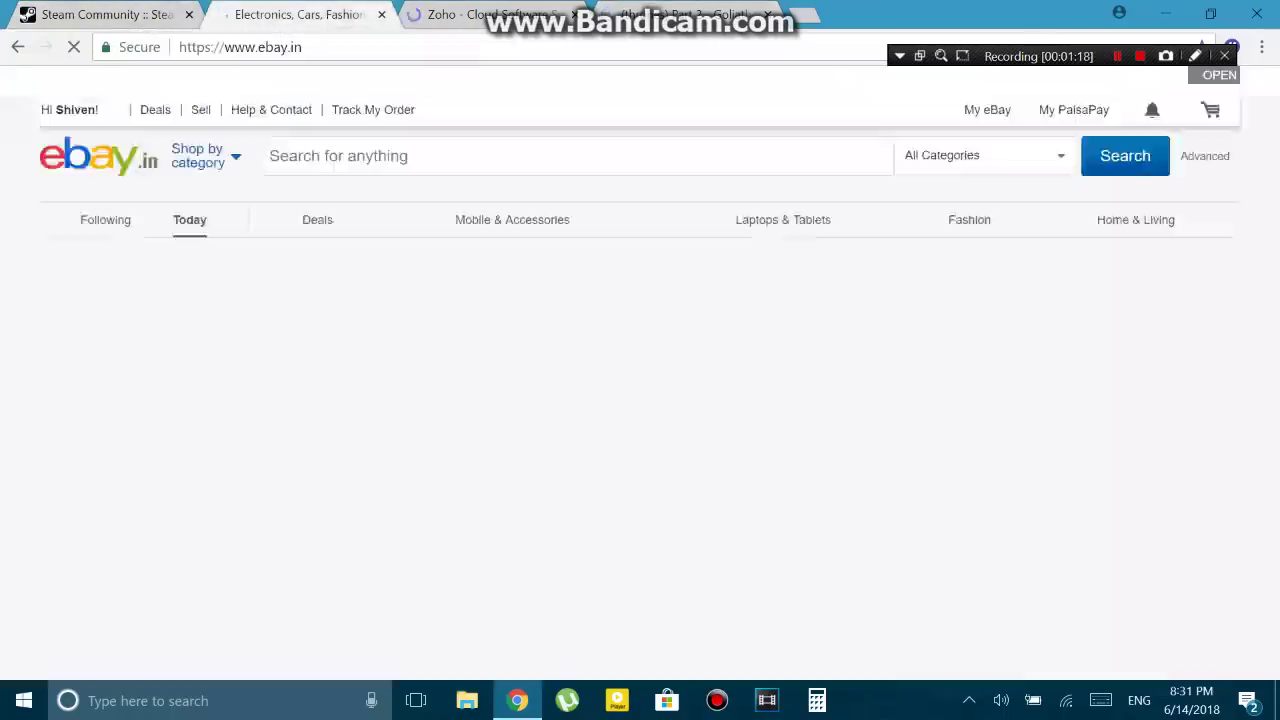
{"action": "key", "text": "ctrl+Tab"}
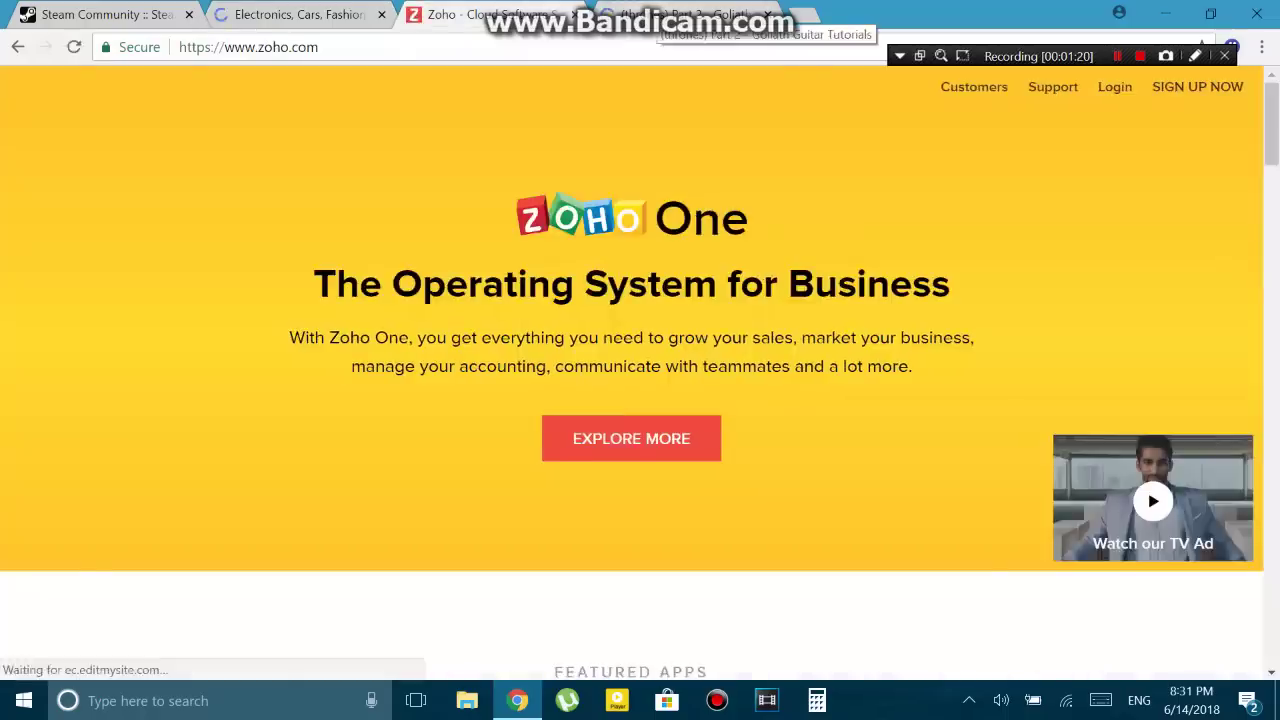